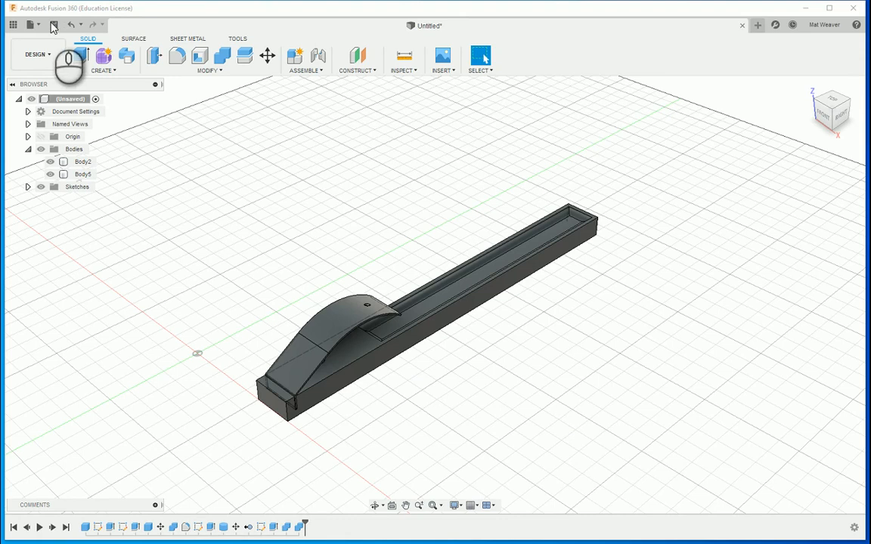
Step: Save the design as "joss stick 2020" in the 2014 test location
click(53, 25)
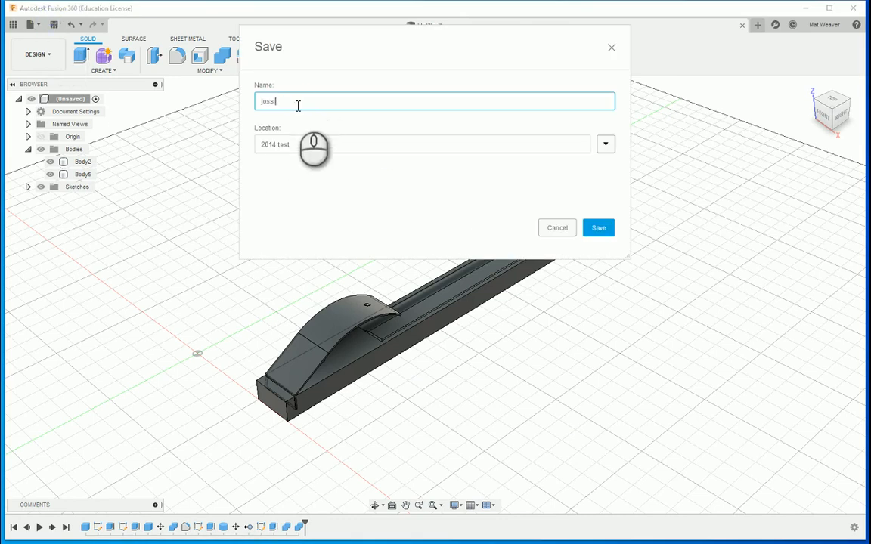
text(joss tick 2020)
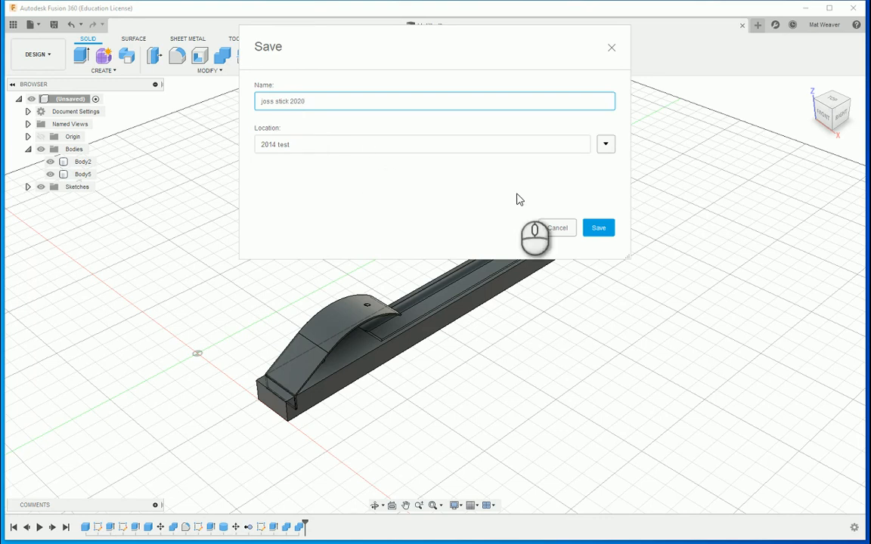
click(601, 228)
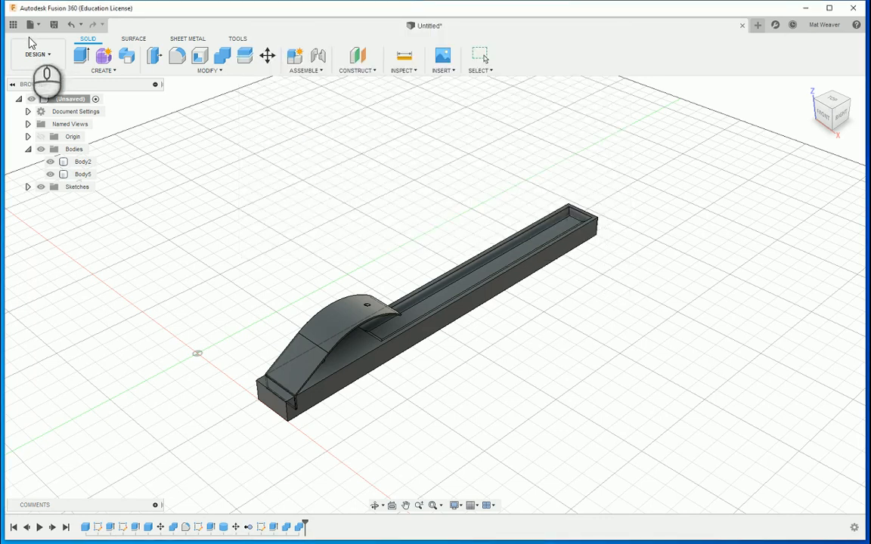
Step: Create a new drawing of the full assembly from scratch, using the ISO standard, mm units and an A3 sheet
click(39, 59)
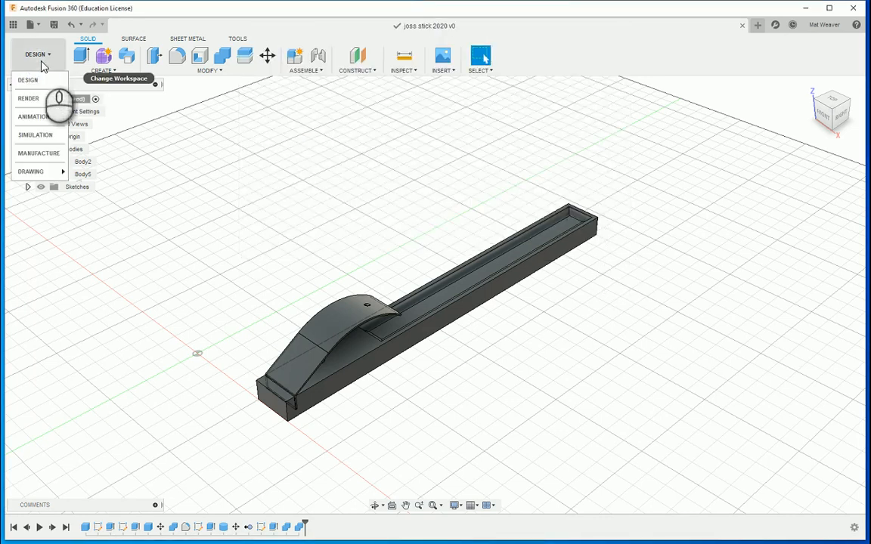
mouse_move(30, 174)
click(91, 171)
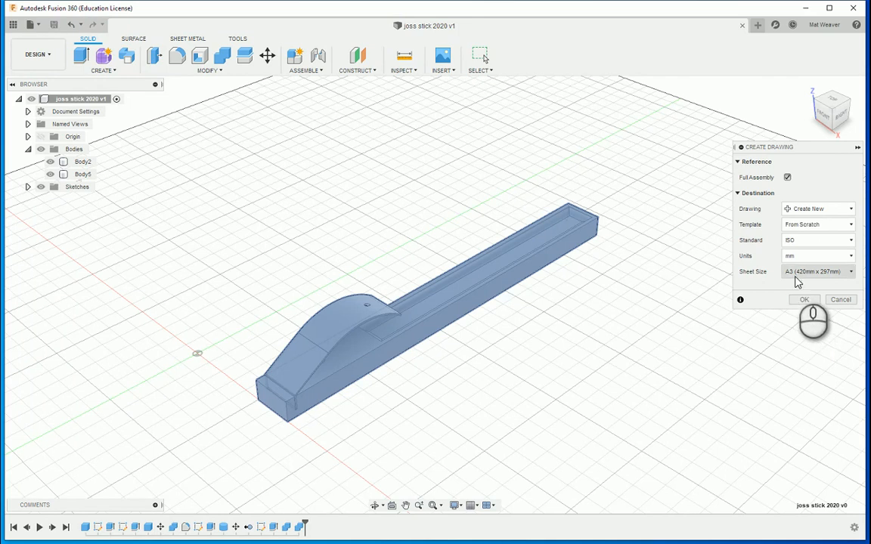
click(803, 299)
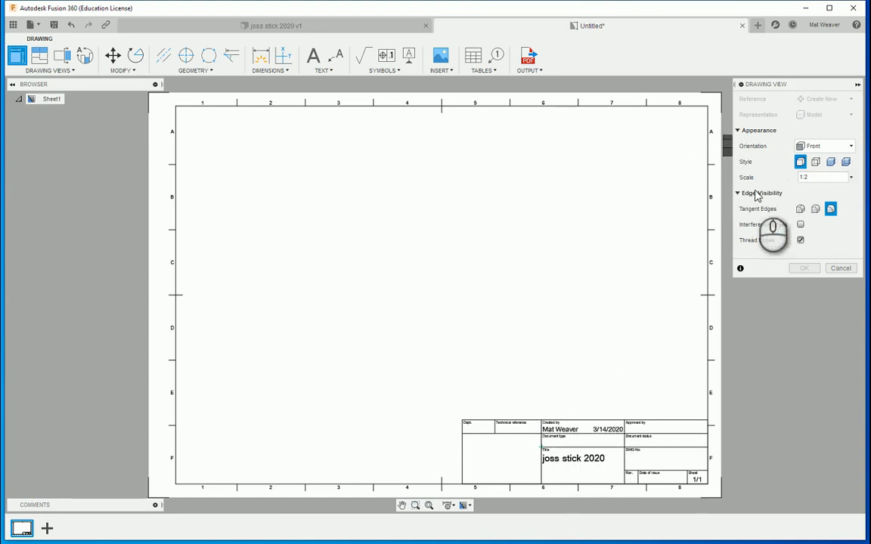
Step: Place a base view with Right orientation at scale 1 on the sheet, just above the title block
double_click(816, 178)
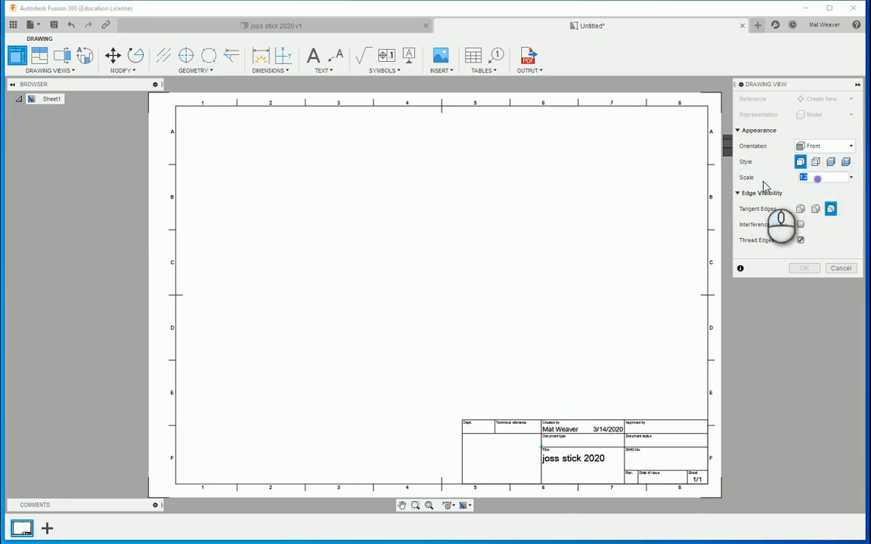
text(1)
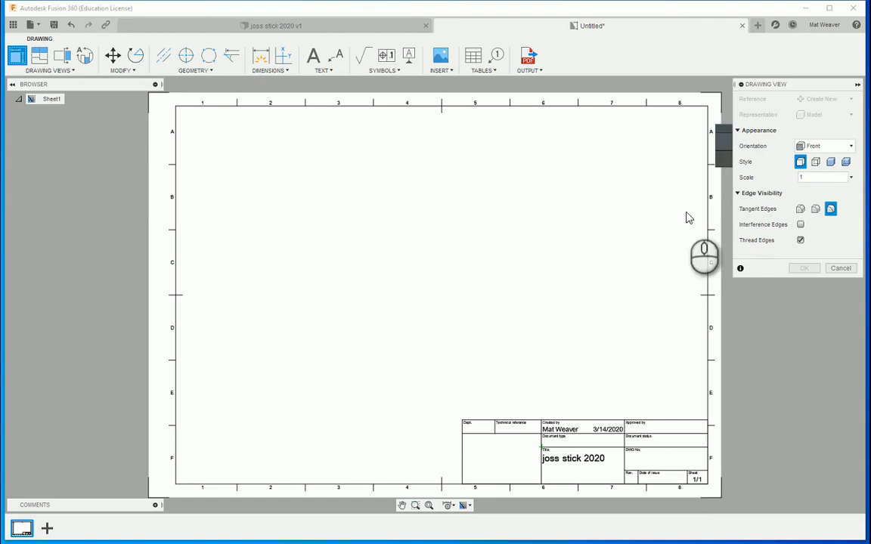
click(824, 146)
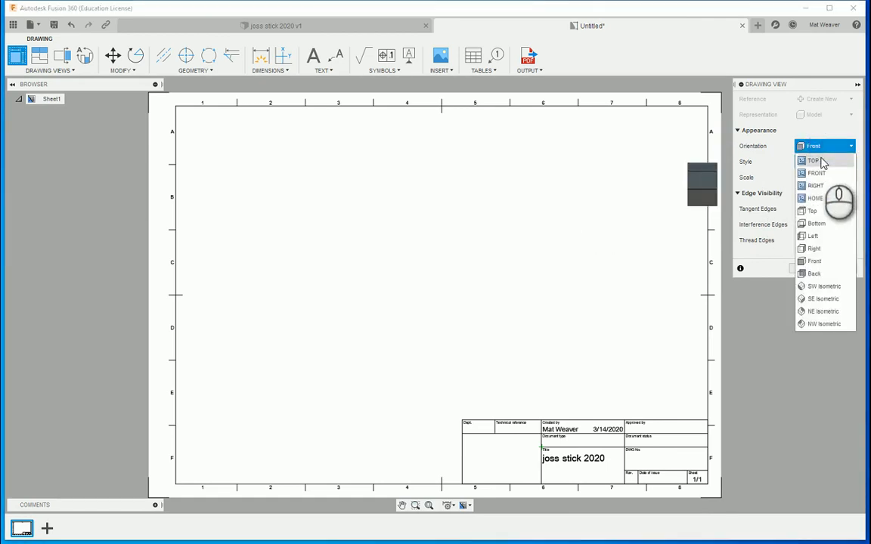
click(815, 262)
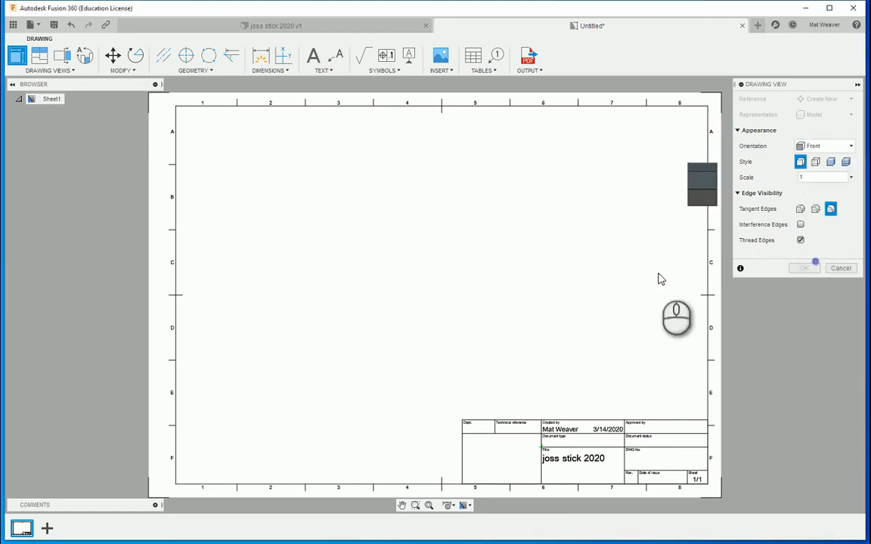
click(828, 145)
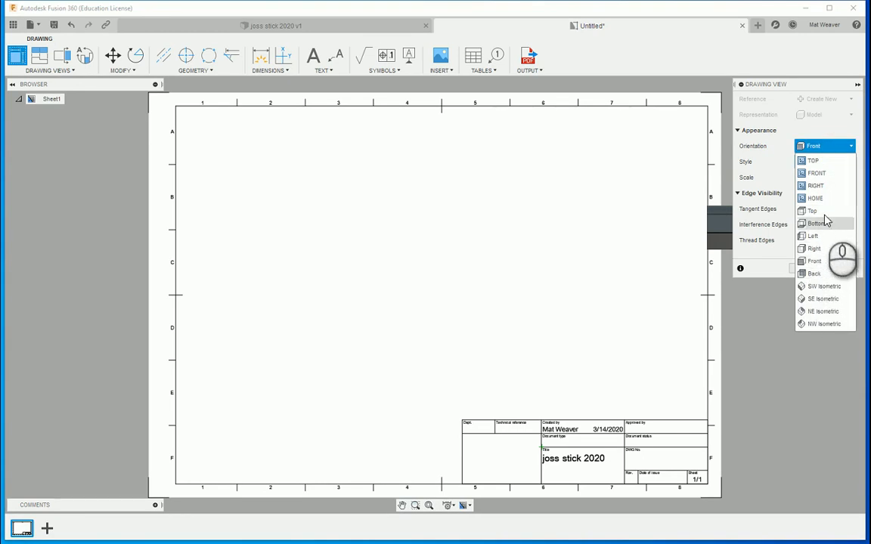
click(814, 249)
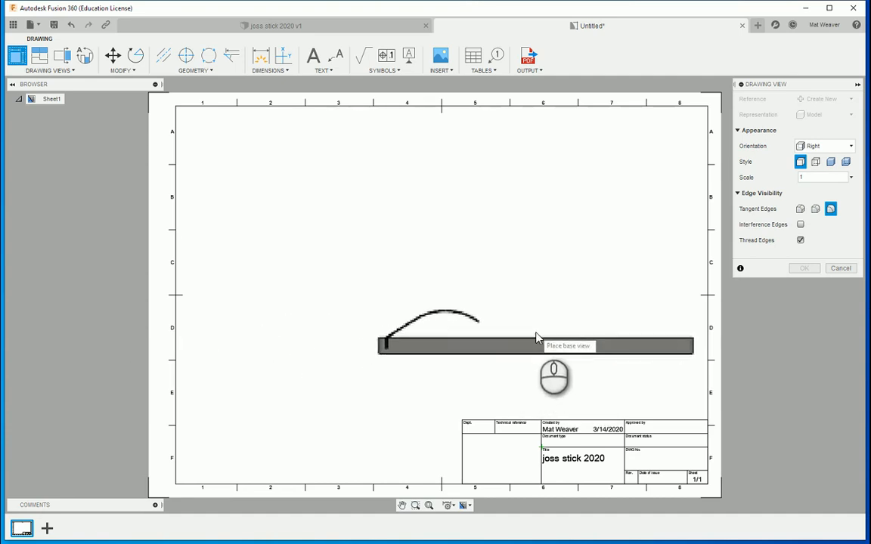
click(535, 331)
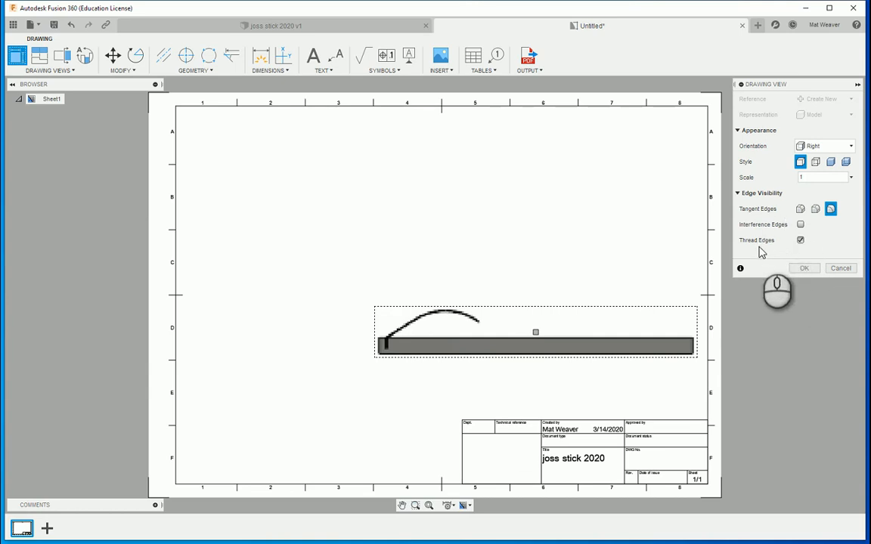
Step: Set the base view's style to Visible and Hidden Edges and finish creating the view
click(800, 240)
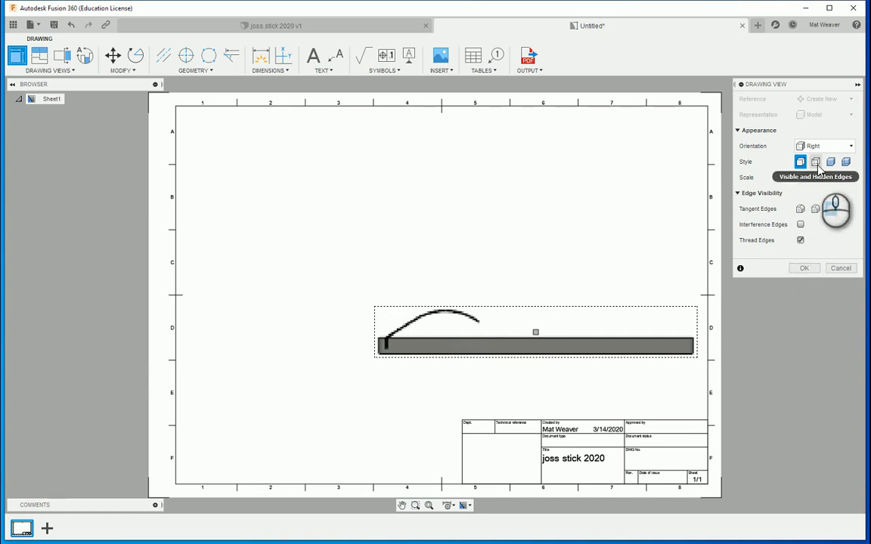
click(845, 162)
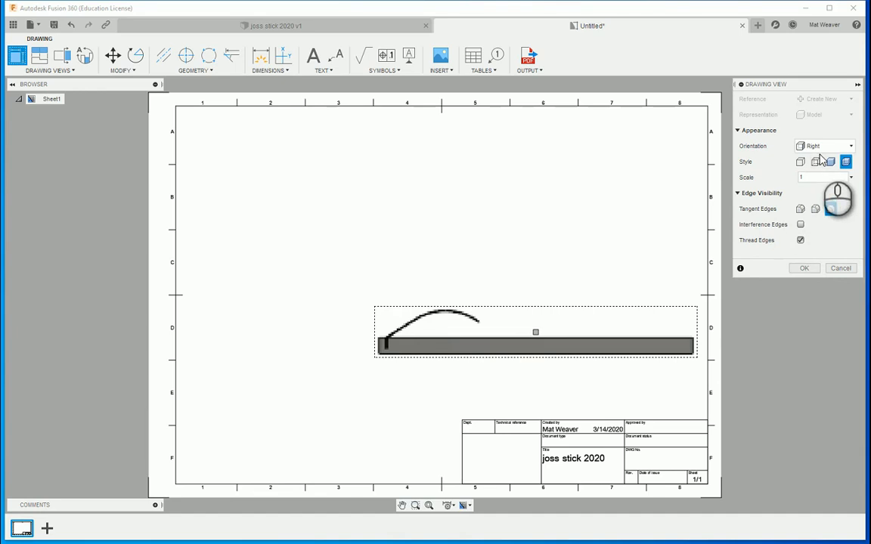
click(804, 269)
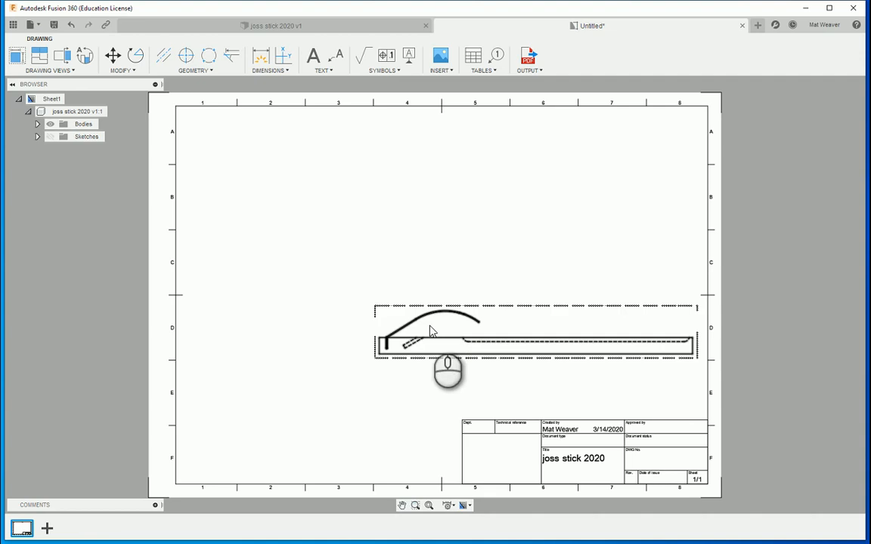
Step: Project a plan view above the base view, an end view to its left and an isometric view diagonally up to the left
click(46, 57)
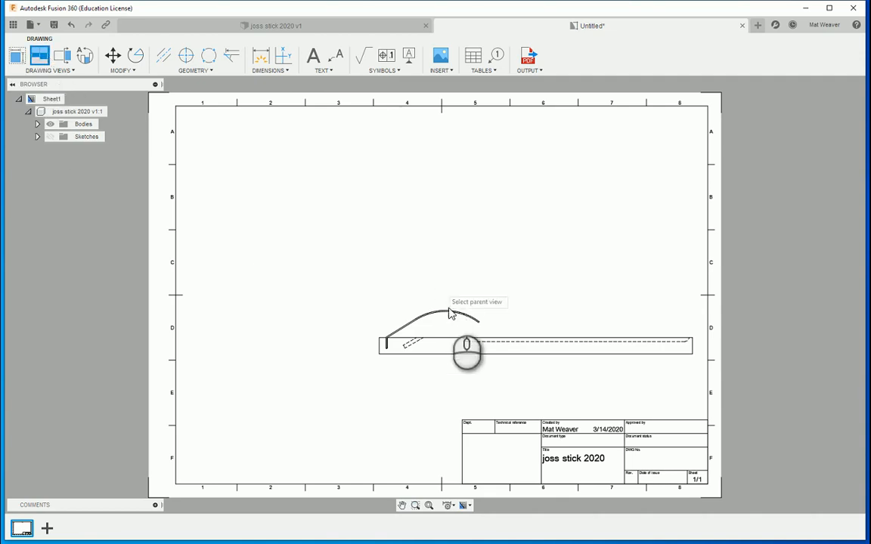
click(521, 340)
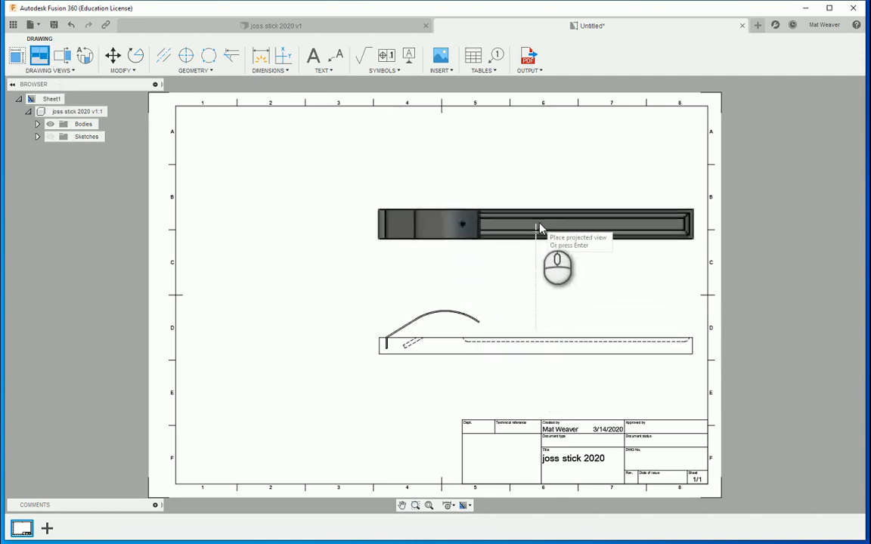
click(539, 221)
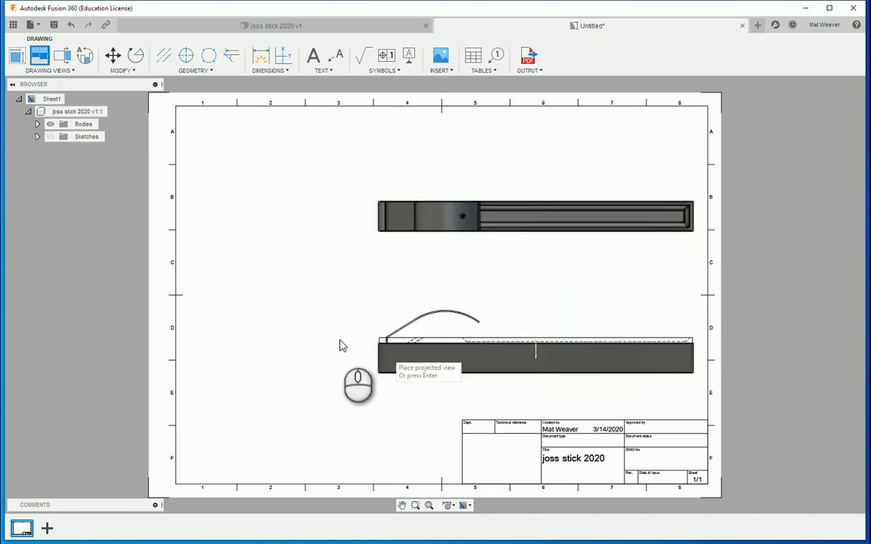
click(238, 344)
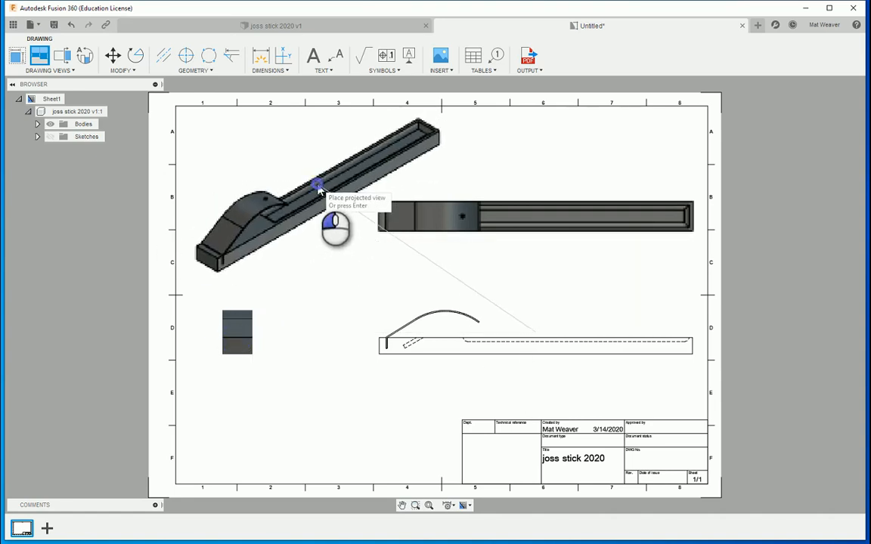
click(339, 202)
key(Return)
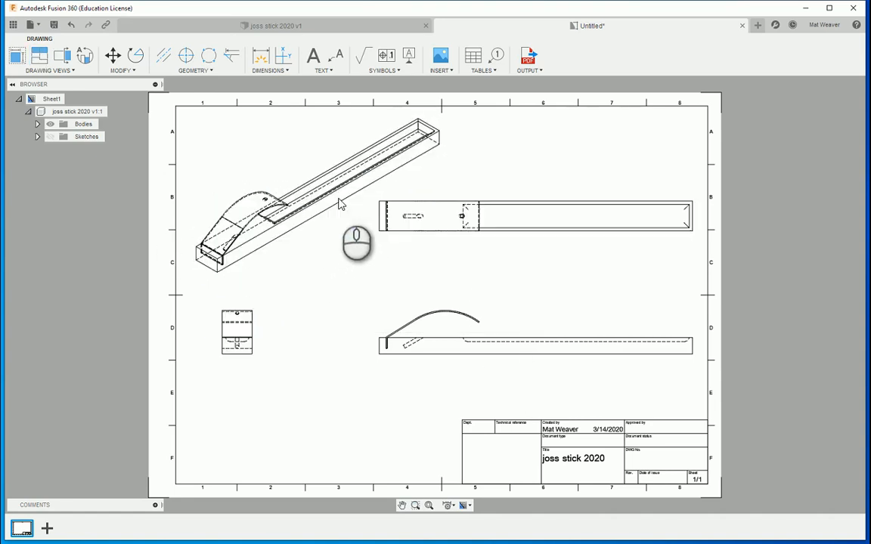
Step: Set the scale of the isometric view to 1:2
click(319, 204)
double_click(319, 204)
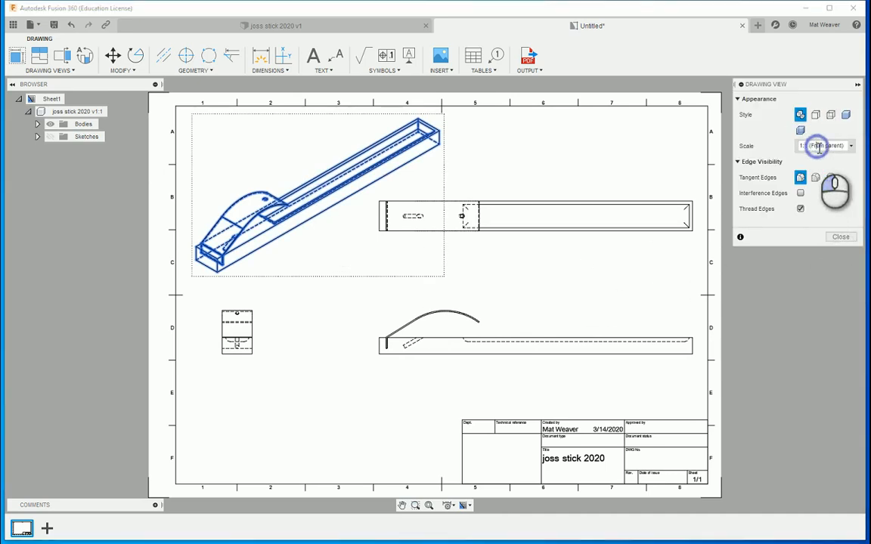
click(852, 146)
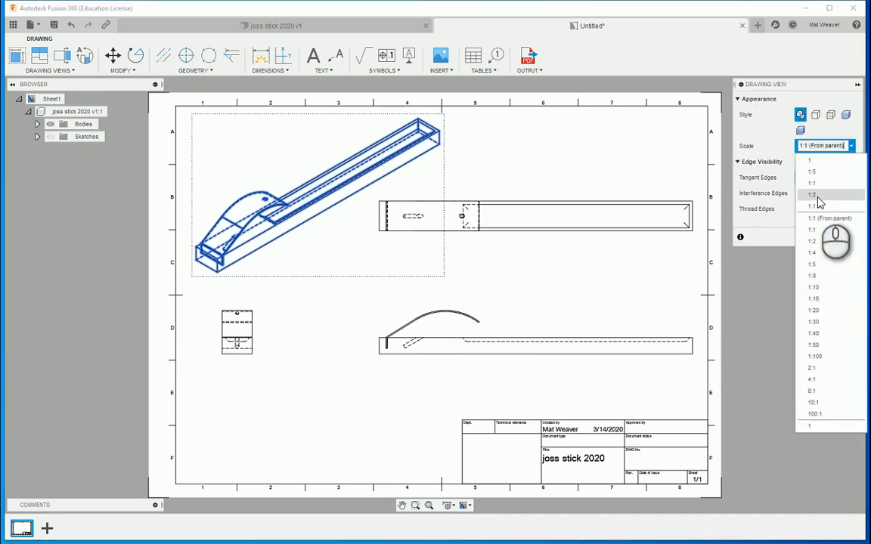
click(764, 199)
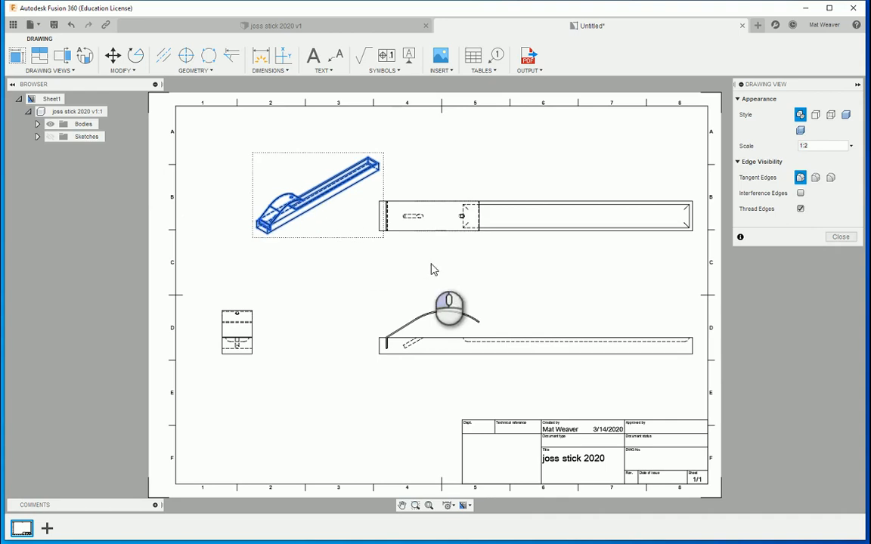
click(841, 239)
Step: Move the isometric view up and left, into the upper-left corner area of the sheet, clear of the plan view
click(317, 189)
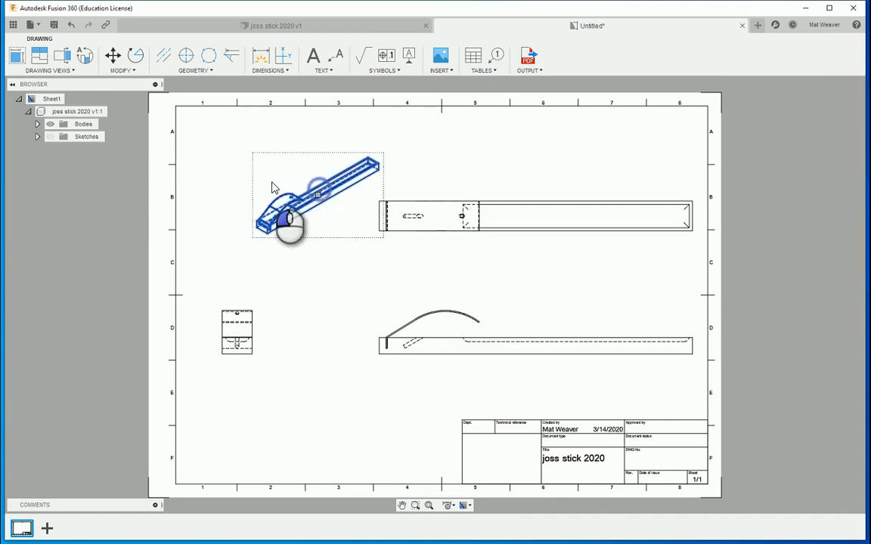
drag(318, 197, 272, 173)
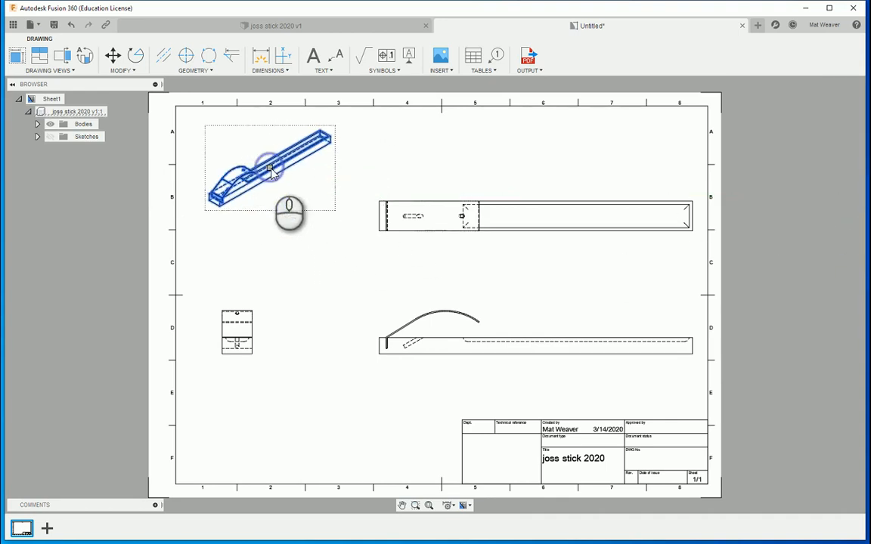
click(429, 273)
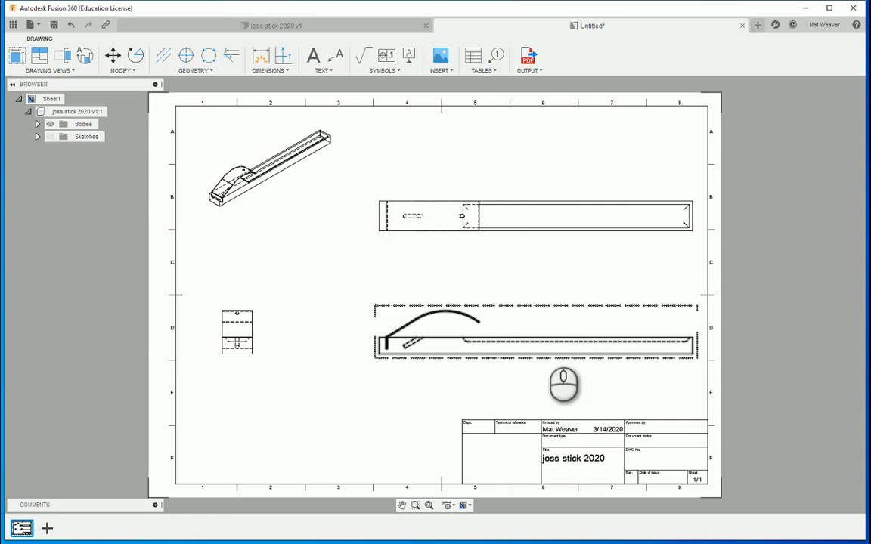
Step: Dimension the base's overall length below the side view and the recess's length below the plan view
scroll(418, 366, up, 2)
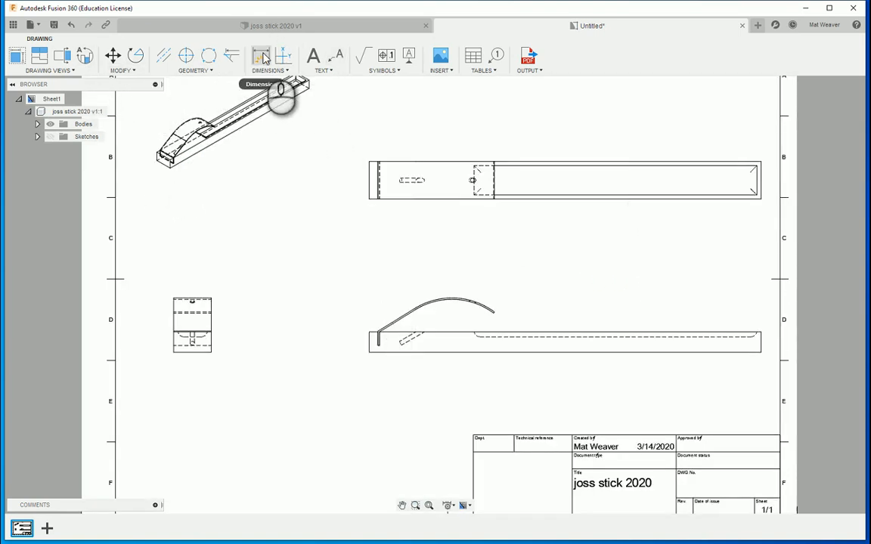
click(270, 70)
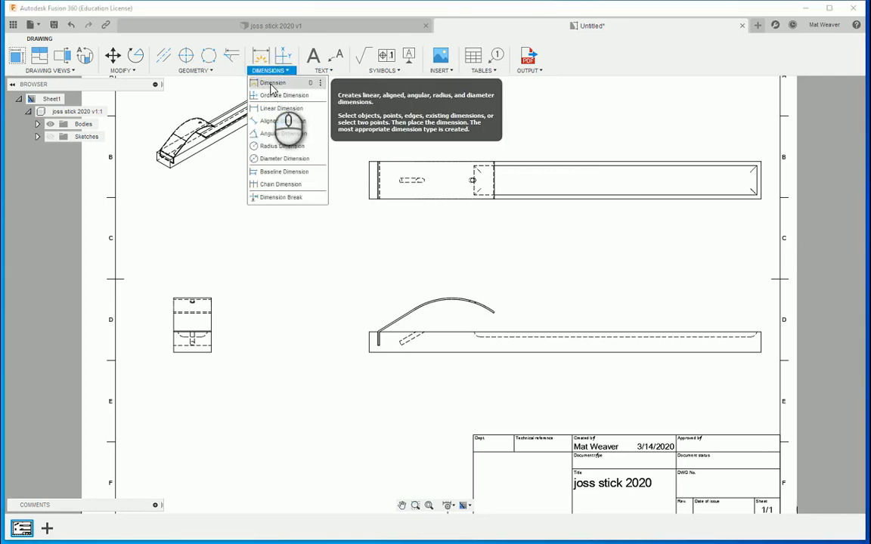
click(272, 84)
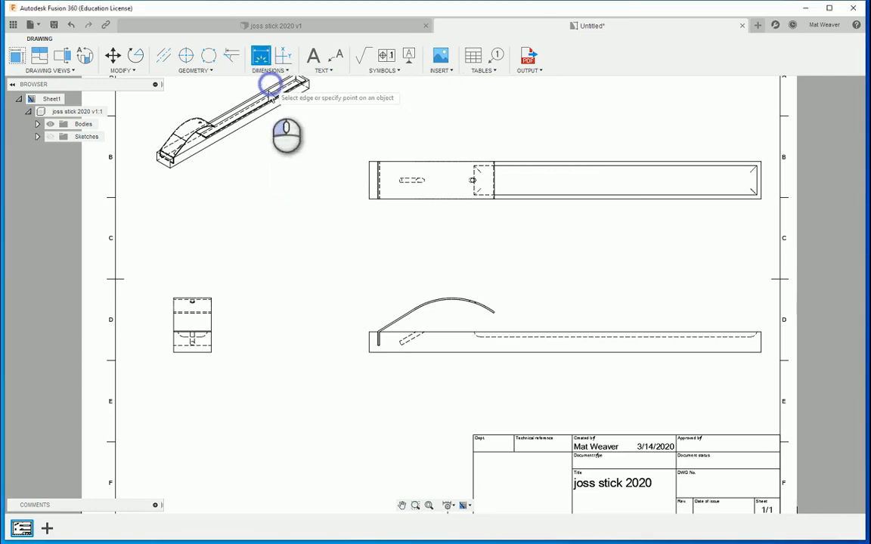
click(371, 352)
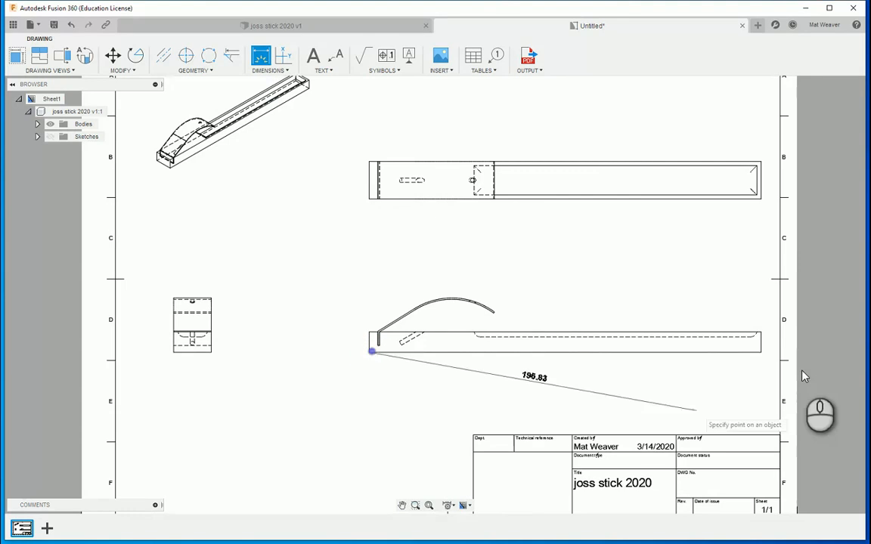
click(761, 353)
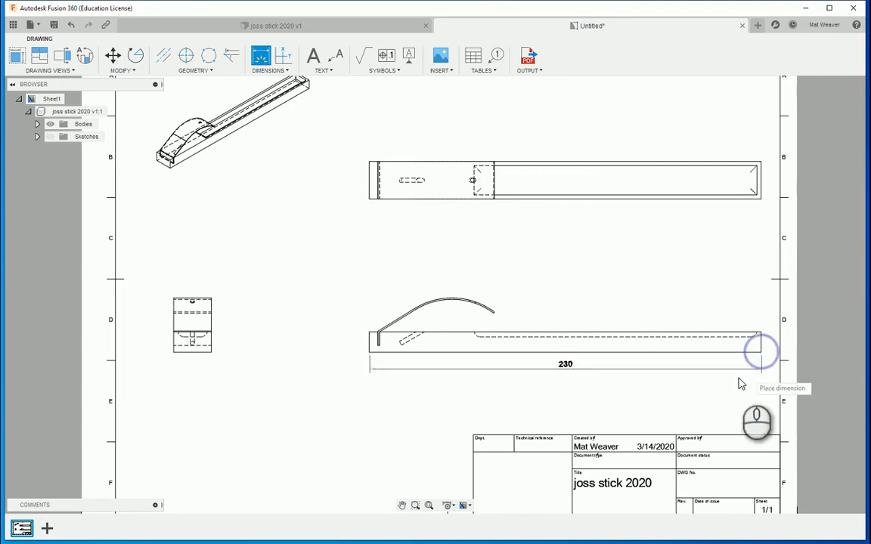
click(575, 384)
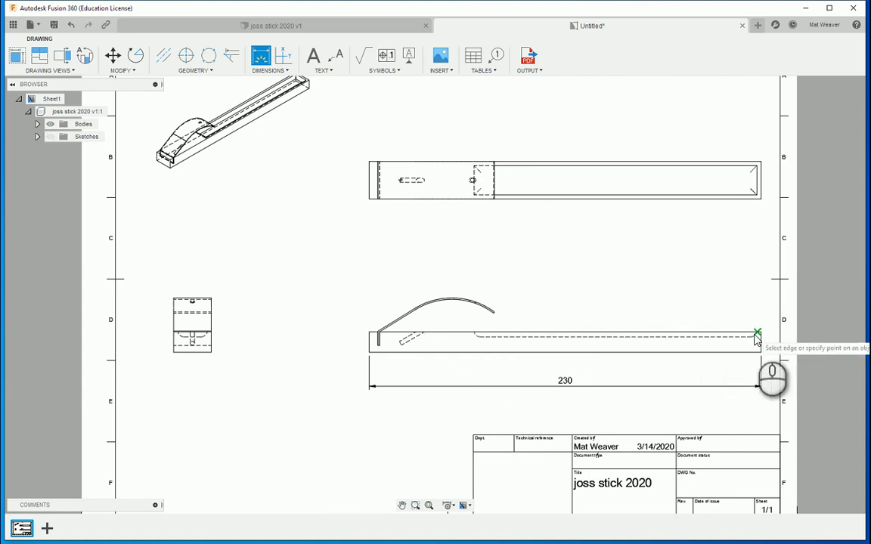
click(756, 197)
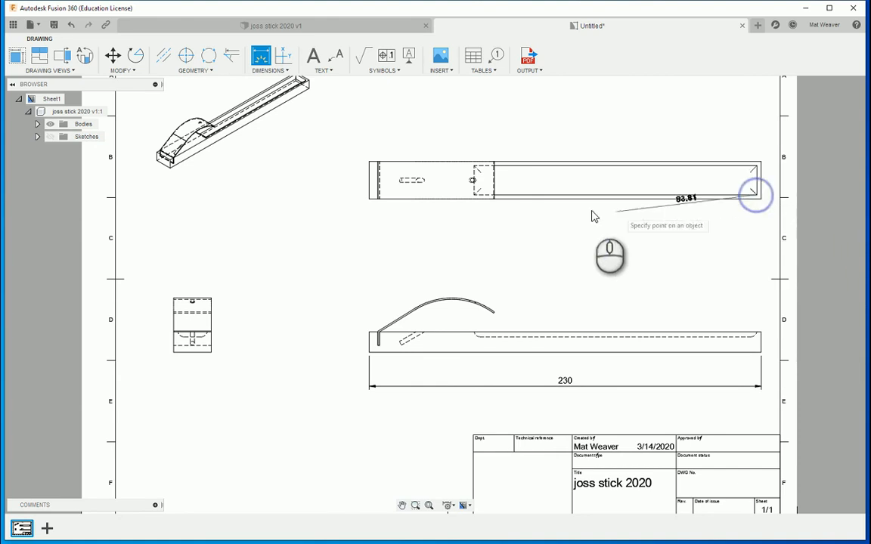
click(474, 196)
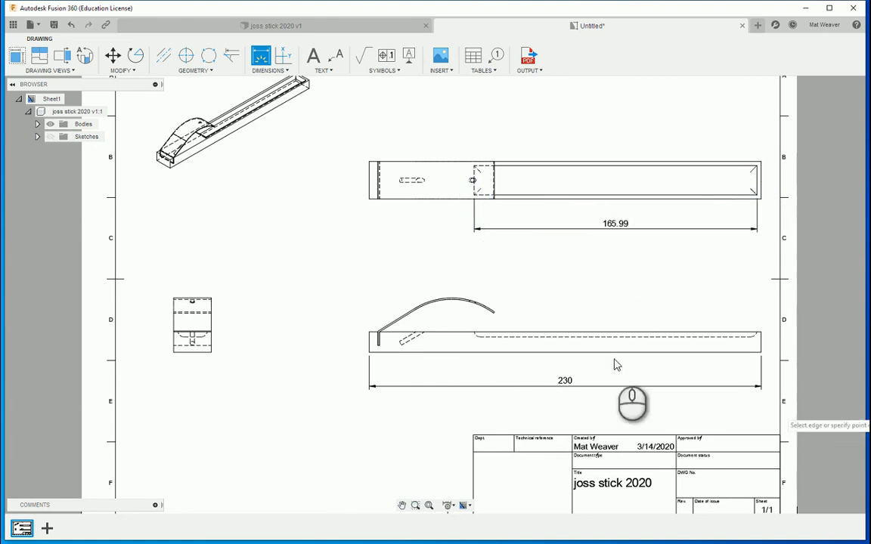
Step: Dimension the length of the angled hole's upper edge in the side view, placing it above the curved strip
scroll(569, 260, up, 4)
scroll(717, 260, down, 1)
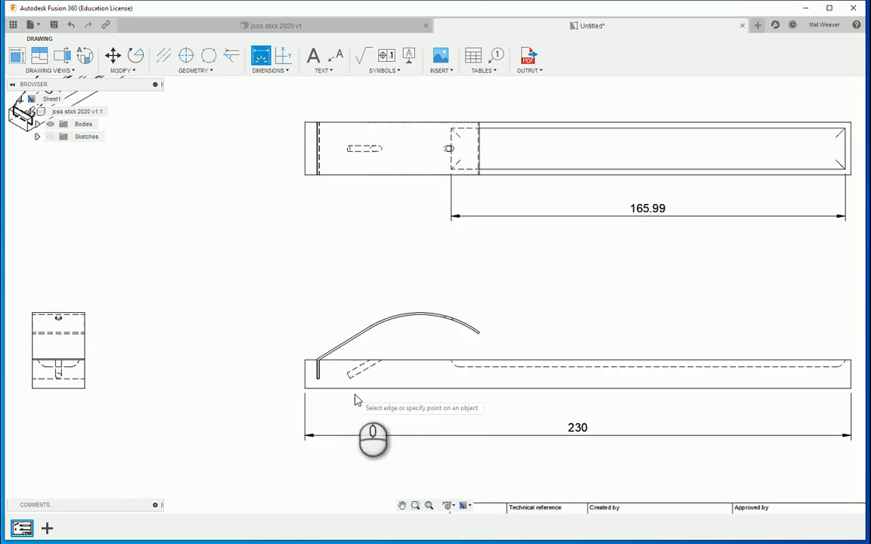
scroll(303, 413, up, 3)
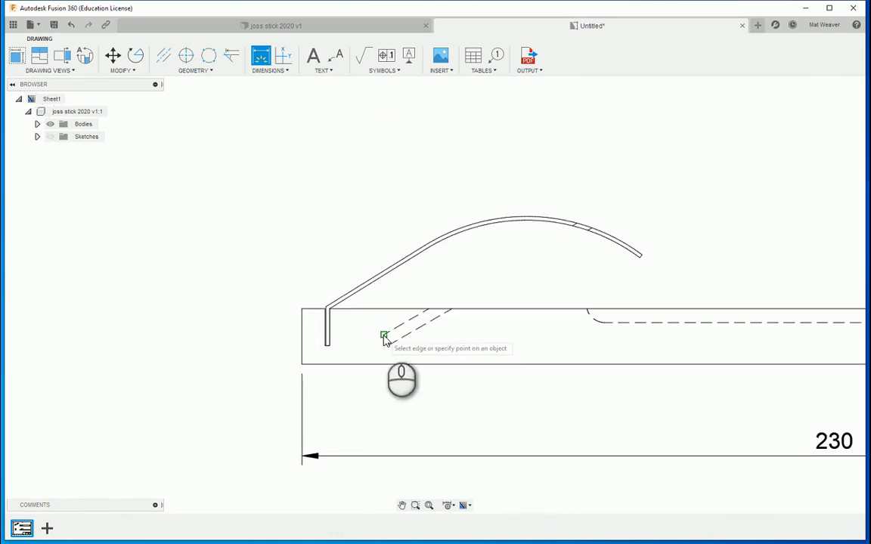
click(384, 336)
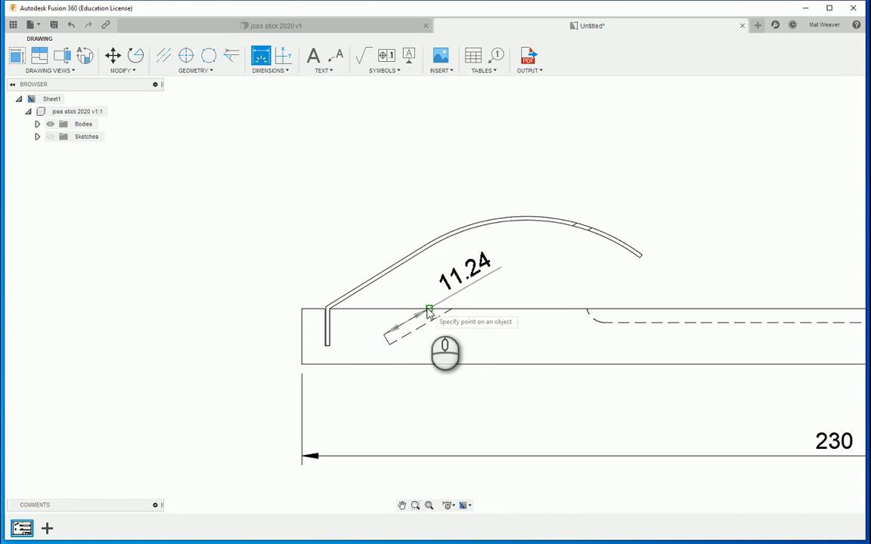
click(429, 312)
click(323, 171)
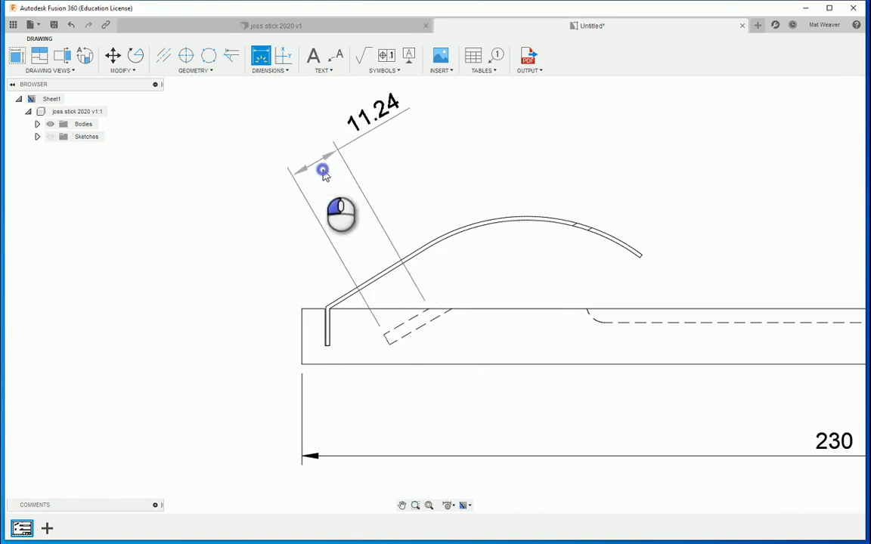
scroll(521, 381, down, 5)
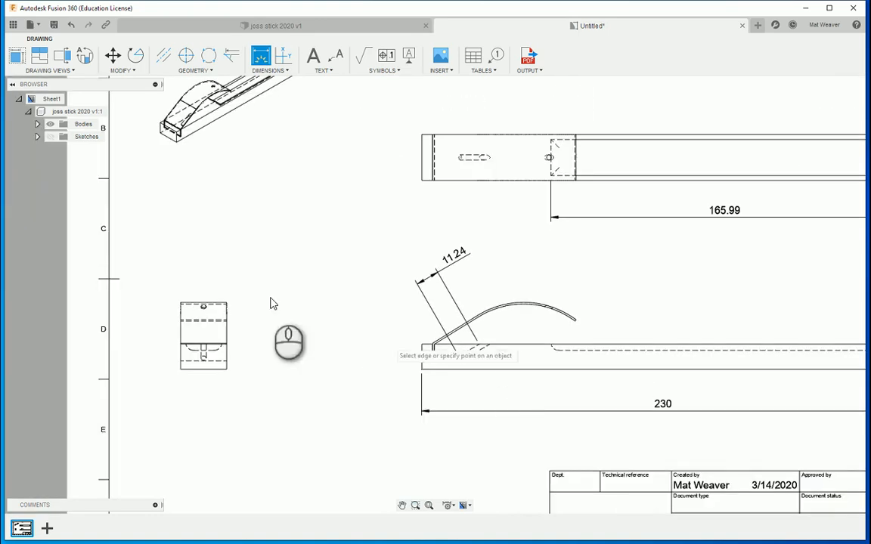
middle_drag(350, 259, 354, 307)
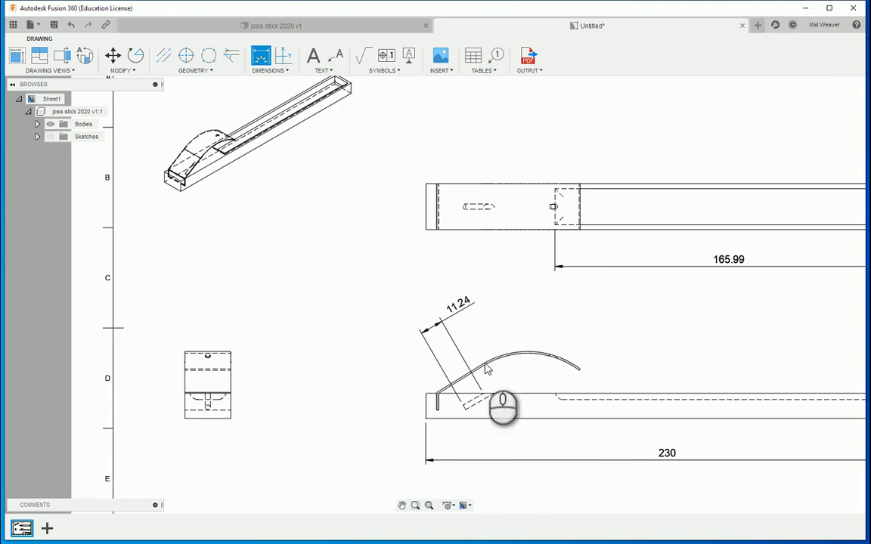
Step: In the joss stick 2020 model, move the curved strip body 30 mm up along Z and save the design as a new version
click(172, 30)
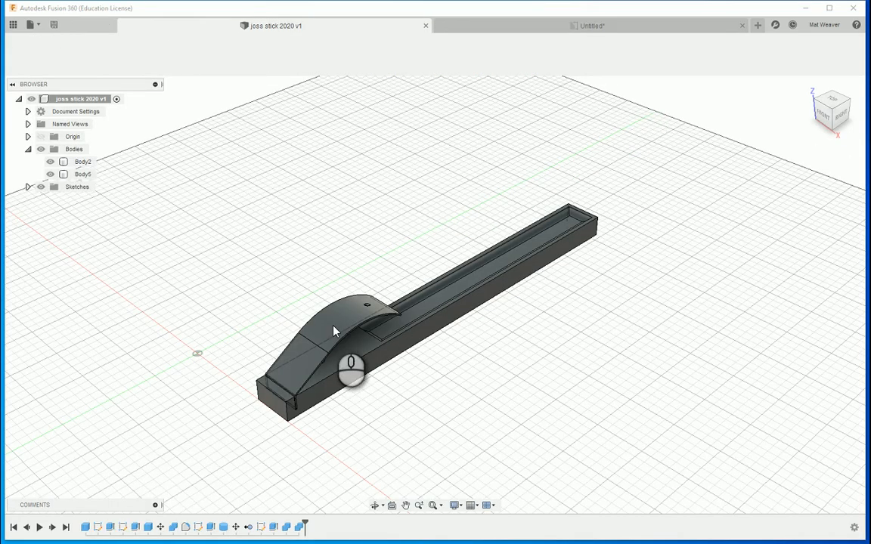
click(81, 175)
right_click(82, 175)
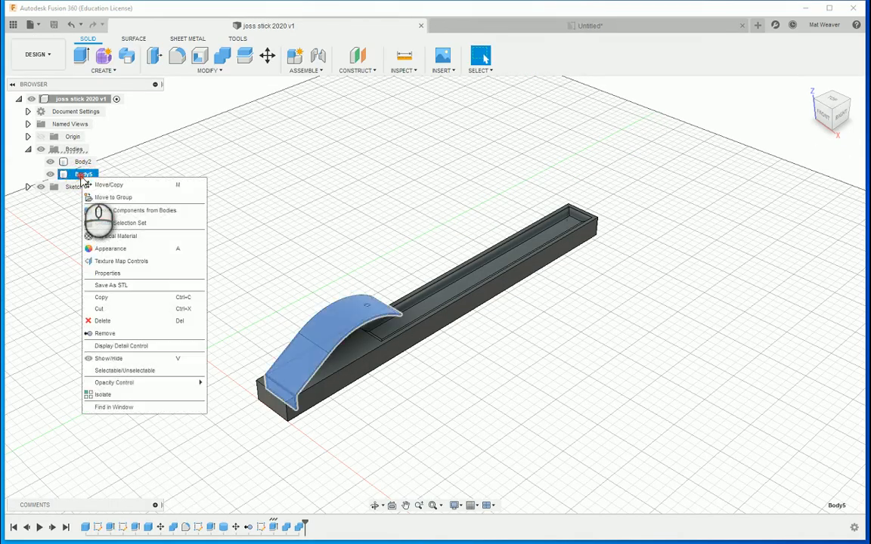
click(98, 184)
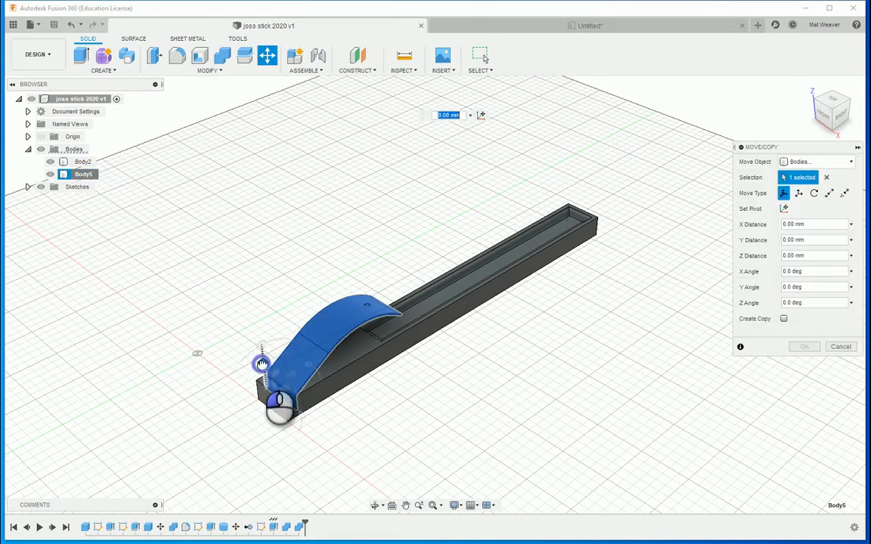
drag(261, 364, 257, 314)
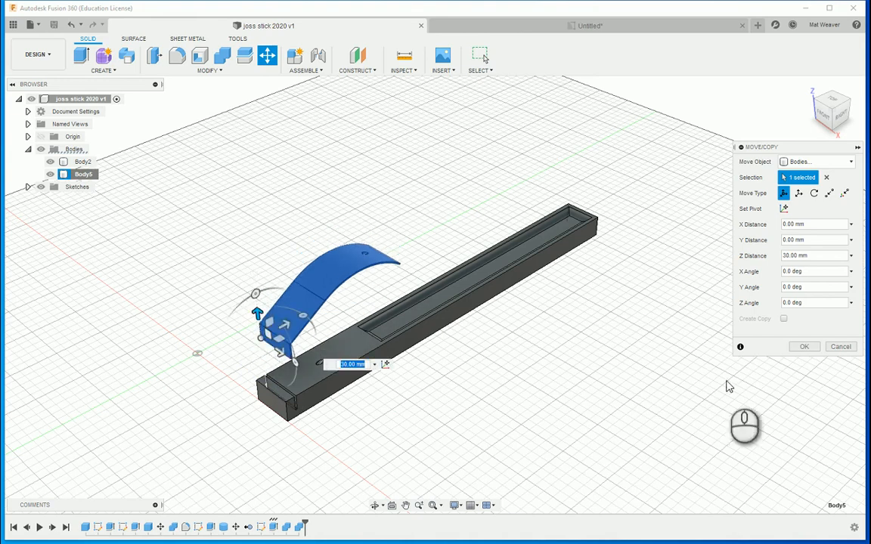
click(802, 347)
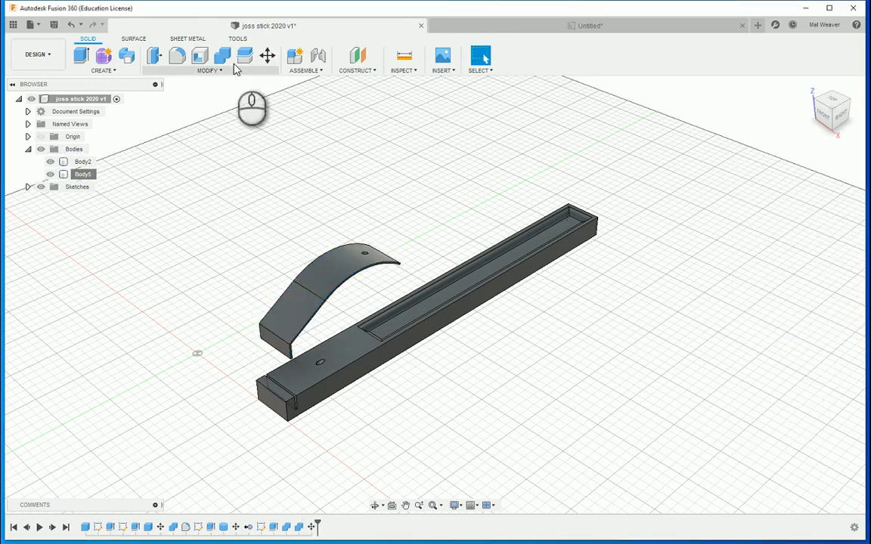
click(55, 25)
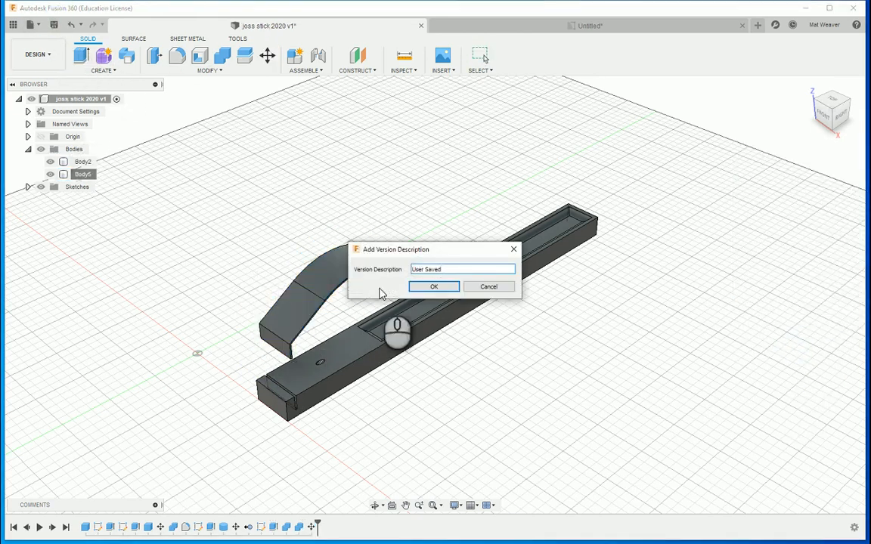
click(434, 287)
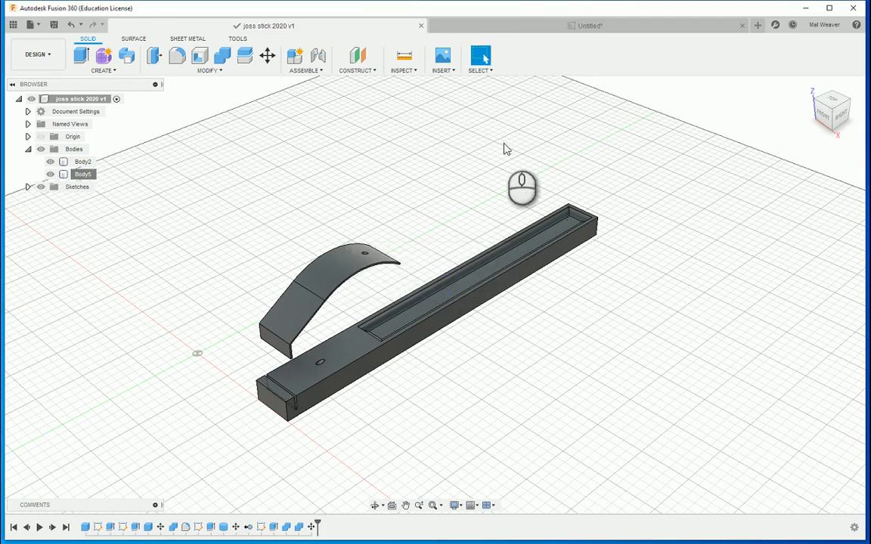
Step: Update the drawing to the latest model version and move the angled hole's dimension down between the strip and the base
click(584, 27)
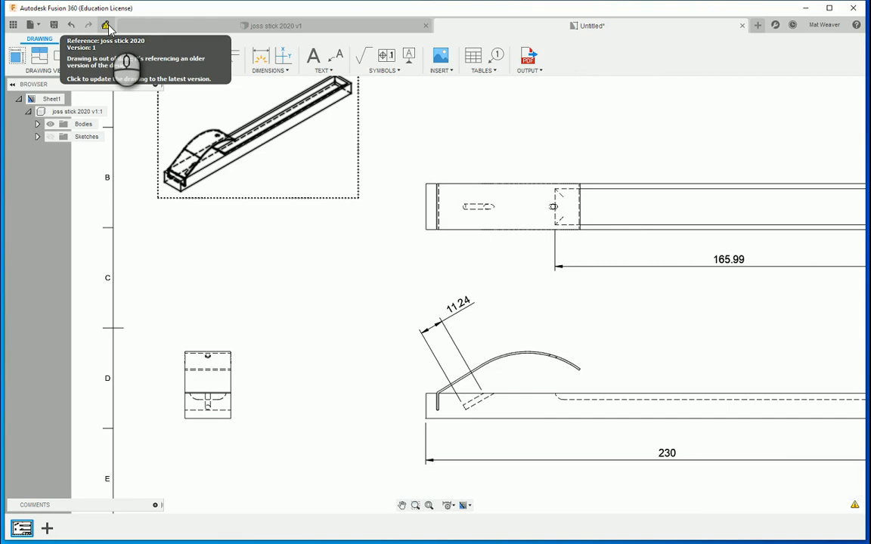
click(107, 26)
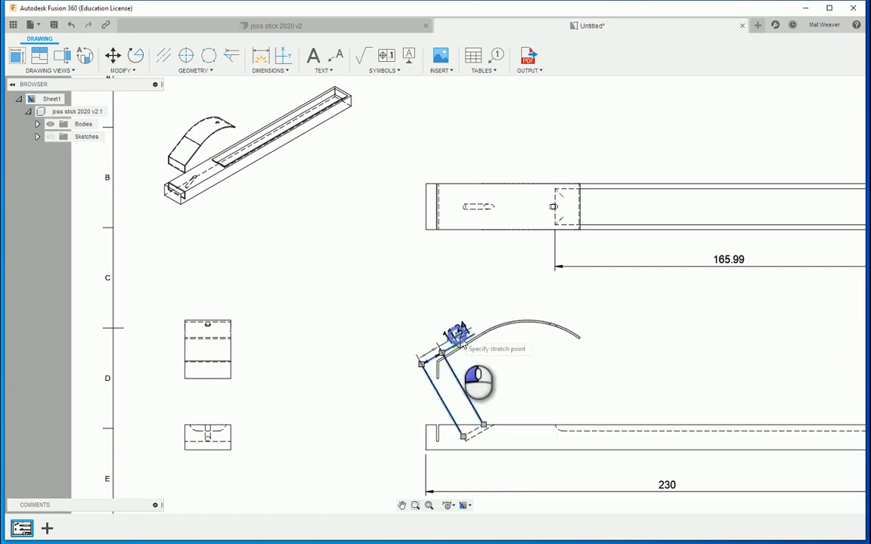
drag(463, 344, 496, 399)
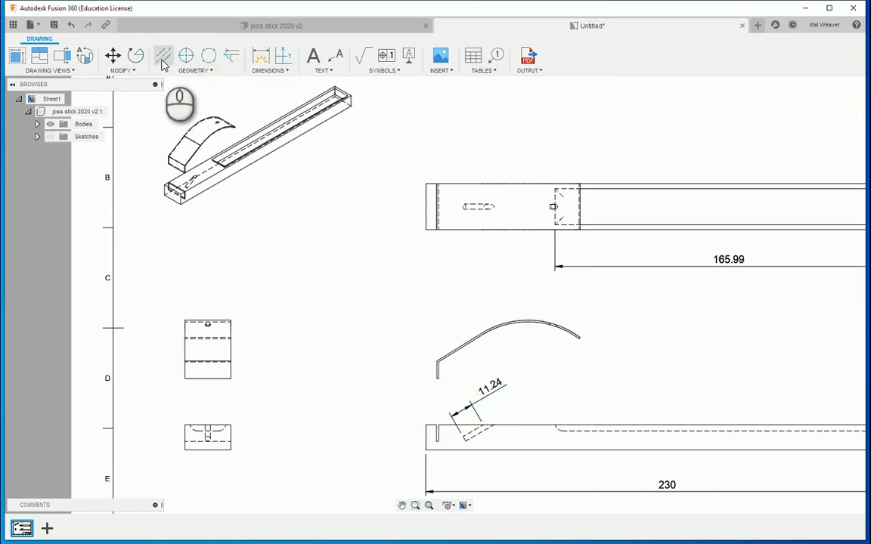
Step: Dimension the height of the curved strip's vertical leg and the length of its straight sloping section in the side view
click(260, 55)
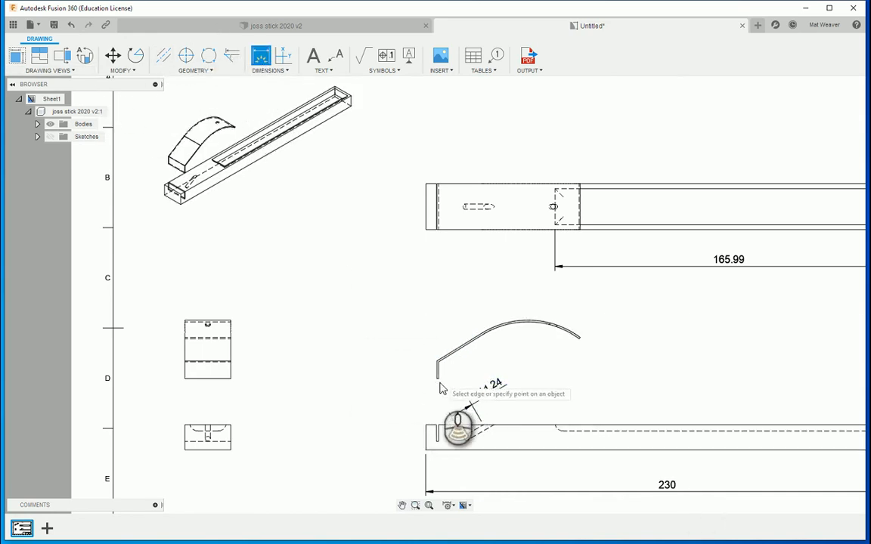
scroll(422, 386, up, 3)
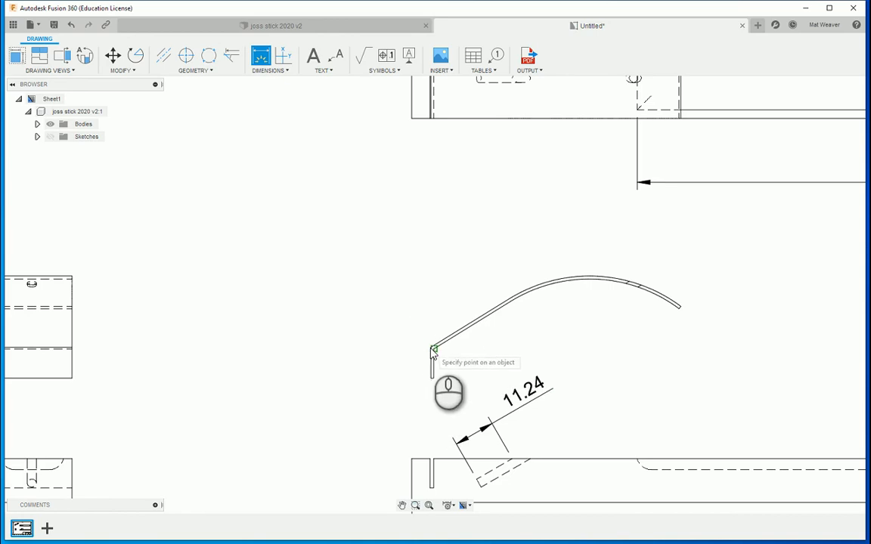
click(432, 349)
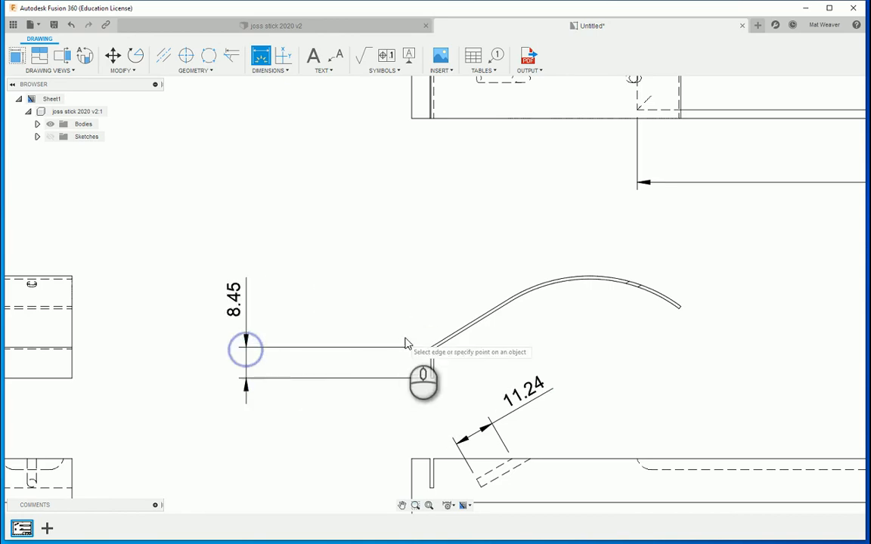
click(243, 351)
scroll(435, 352, up, 3)
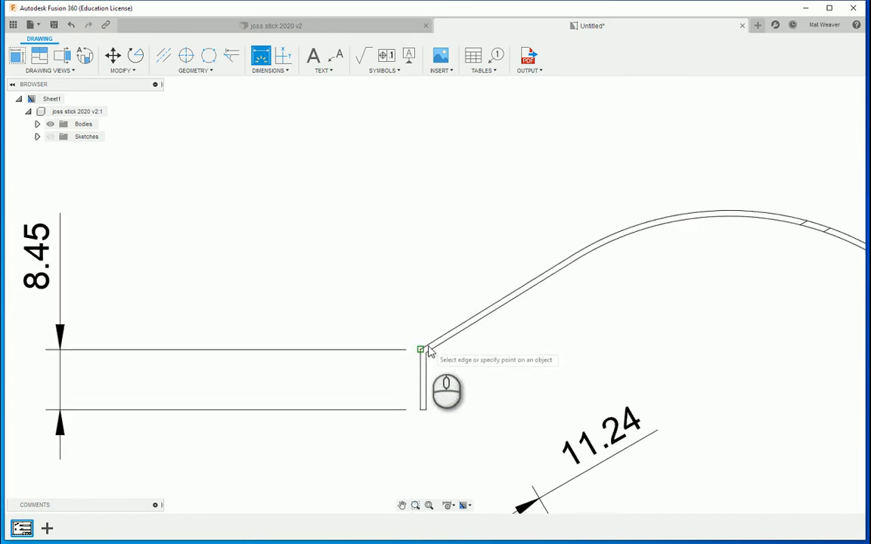
click(421, 350)
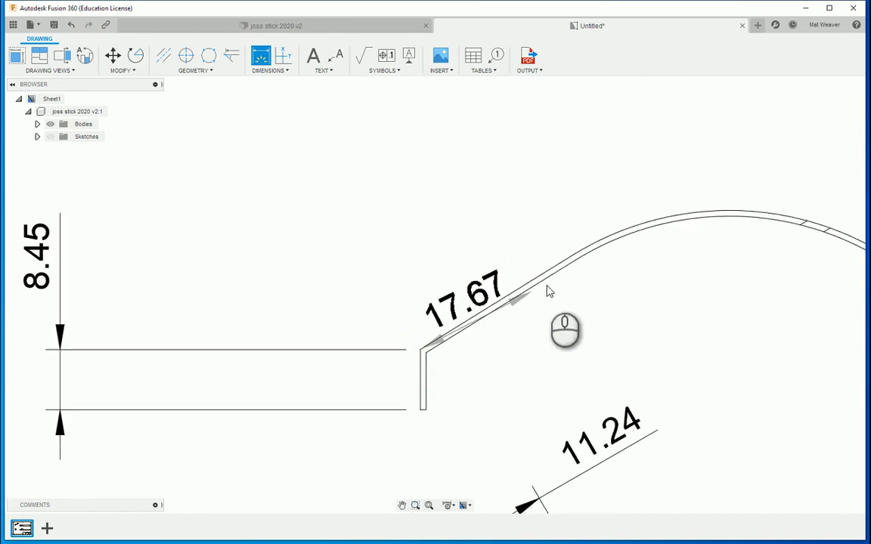
click(584, 249)
click(473, 138)
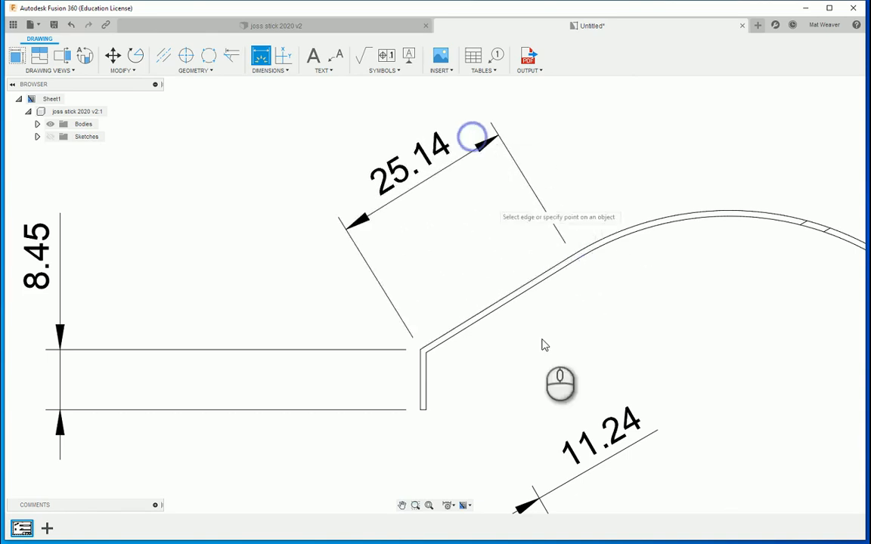
Step: Add a radius dimension to the inner arc of the curved strip, placed beneath the curve
middle_drag(734, 305, 556, 305)
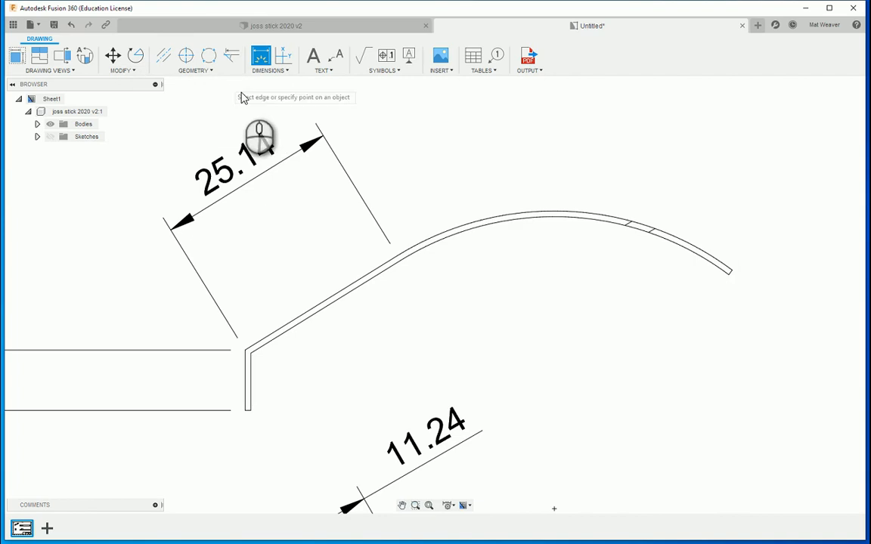
click(254, 73)
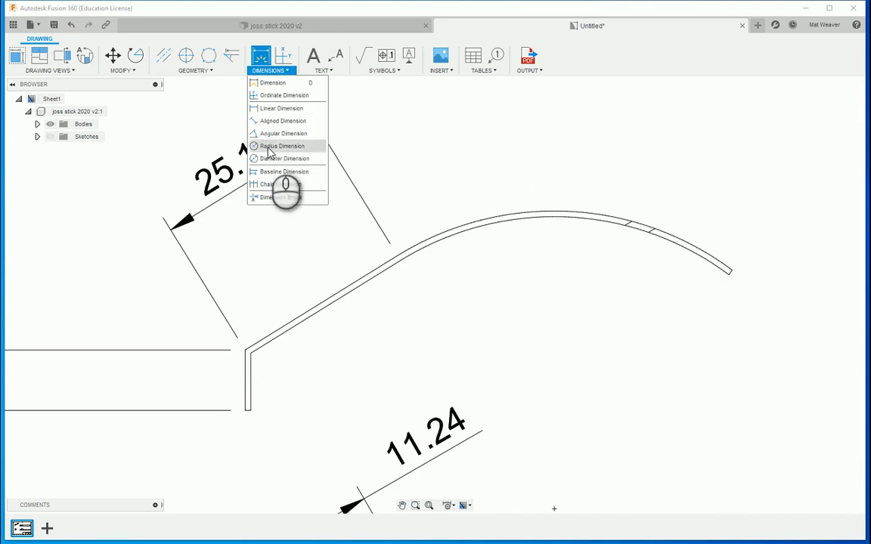
click(268, 149)
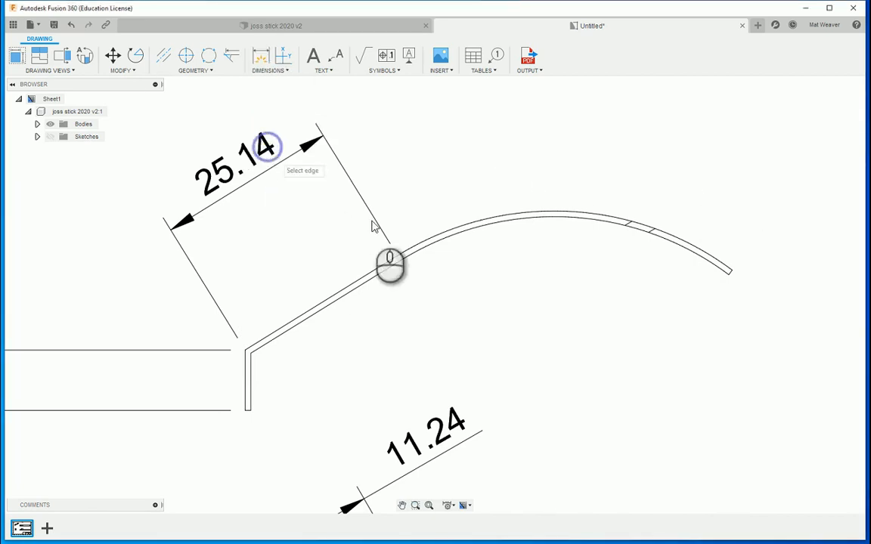
click(557, 219)
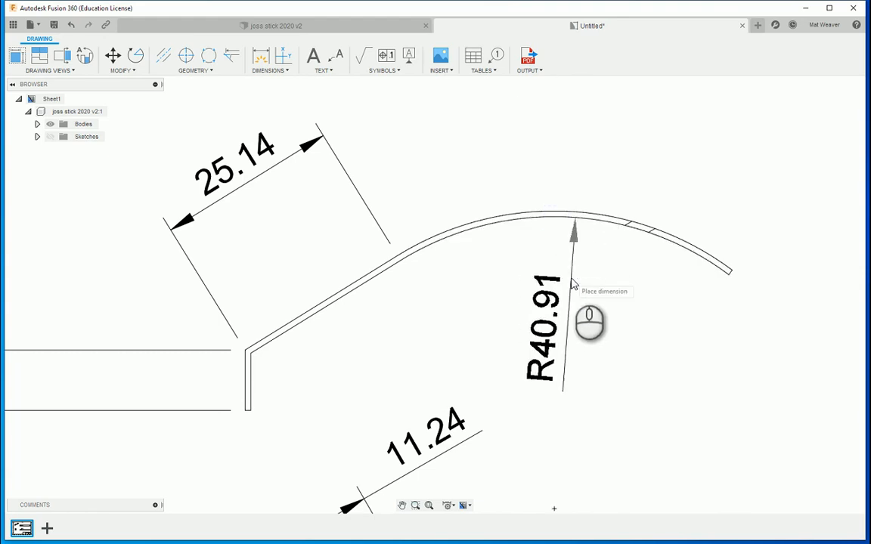
click(573, 284)
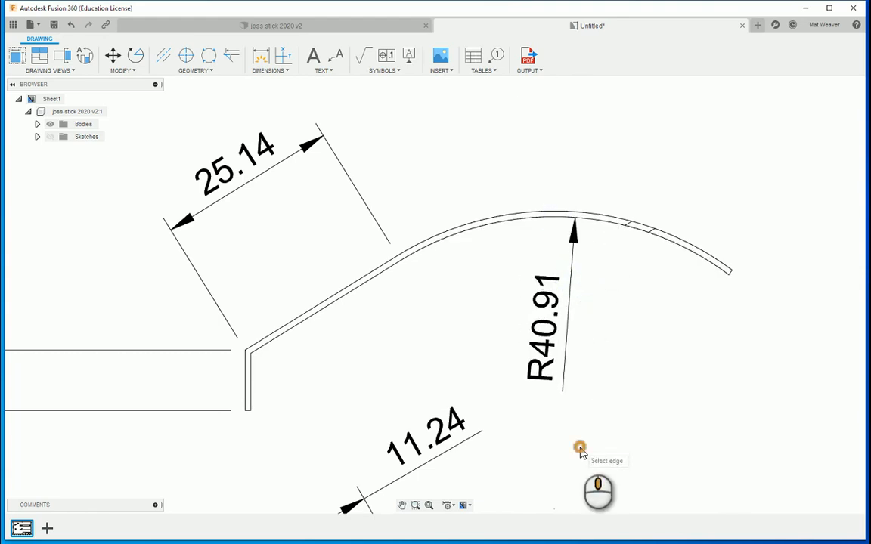
Step: Add a vertical dimension from the start of the strip's inner arc to the arc centre, placed beyond the strip's free end
middle_drag(577, 445, 583, 361)
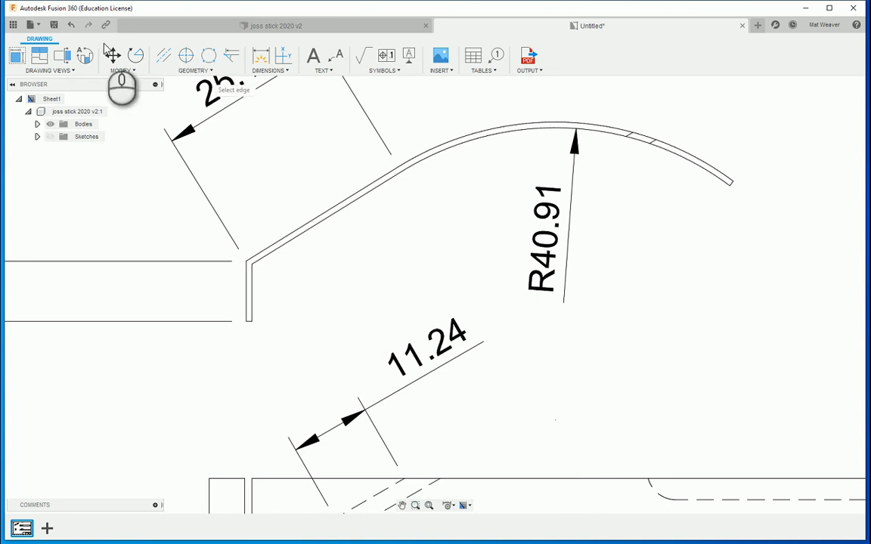
click(261, 57)
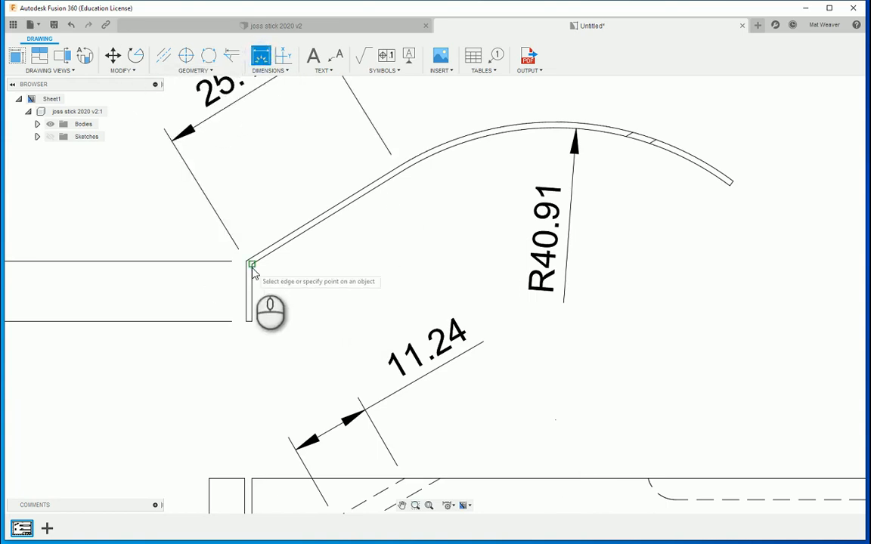
click(405, 171)
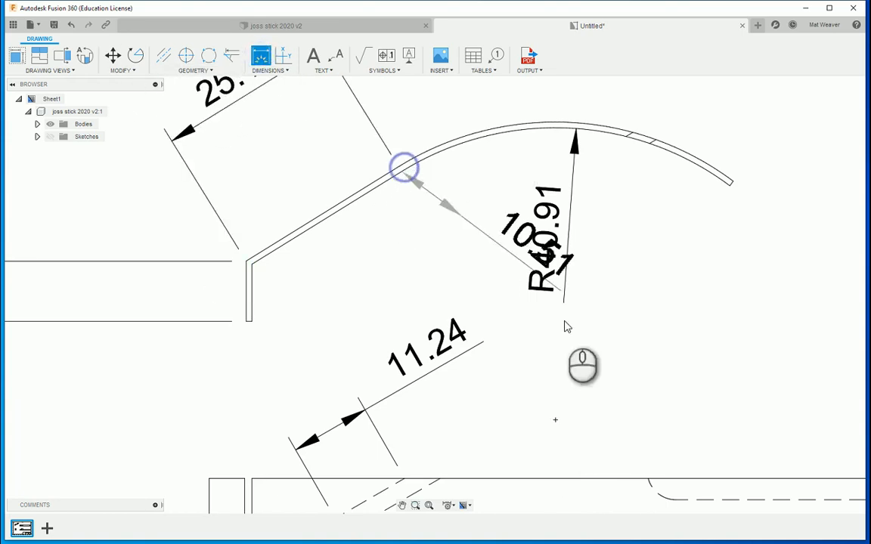
click(554, 422)
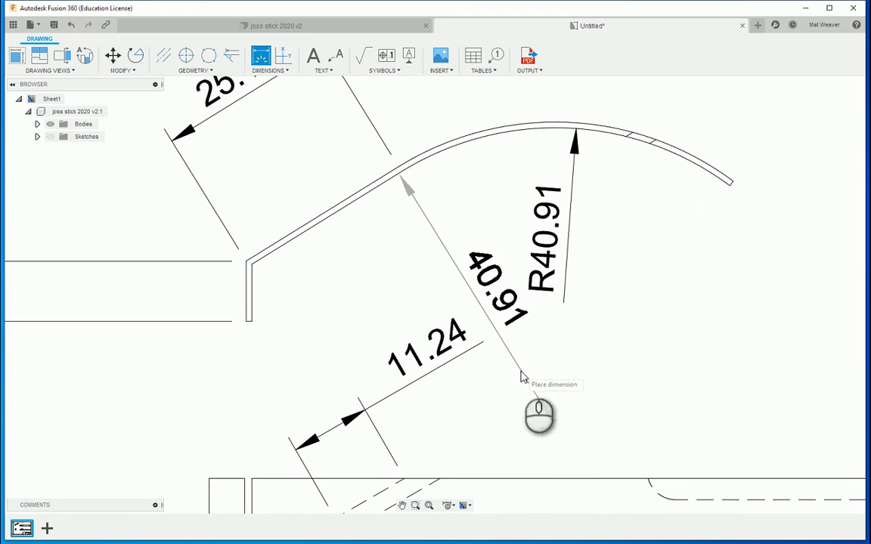
click(792, 356)
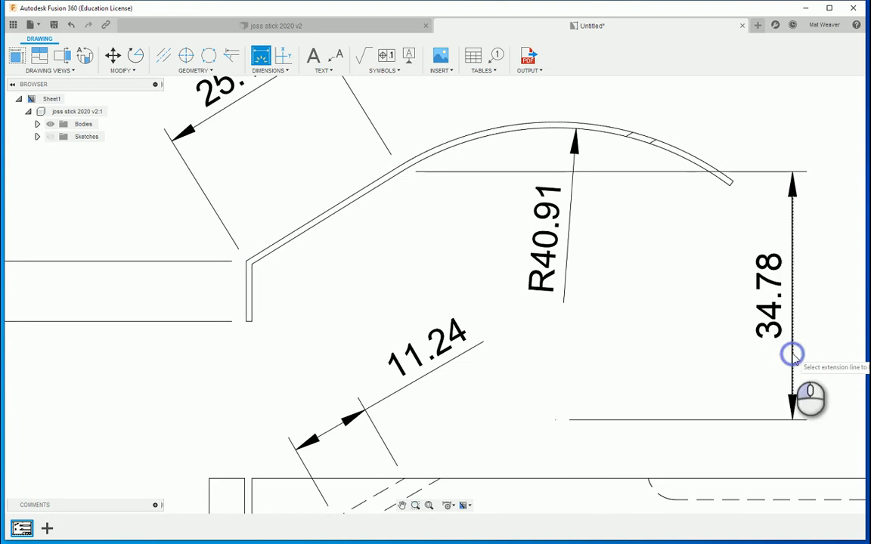
click(555, 420)
click(727, 186)
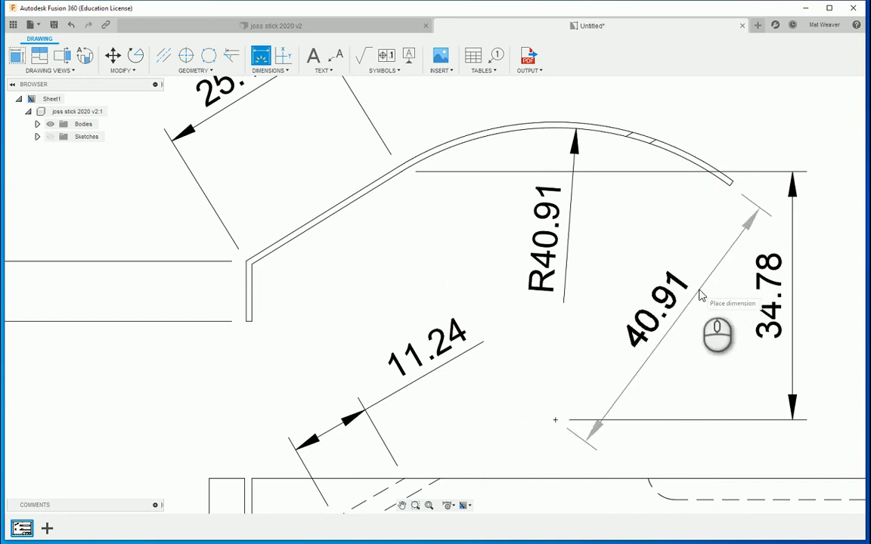
scroll(688, 303, down, 3)
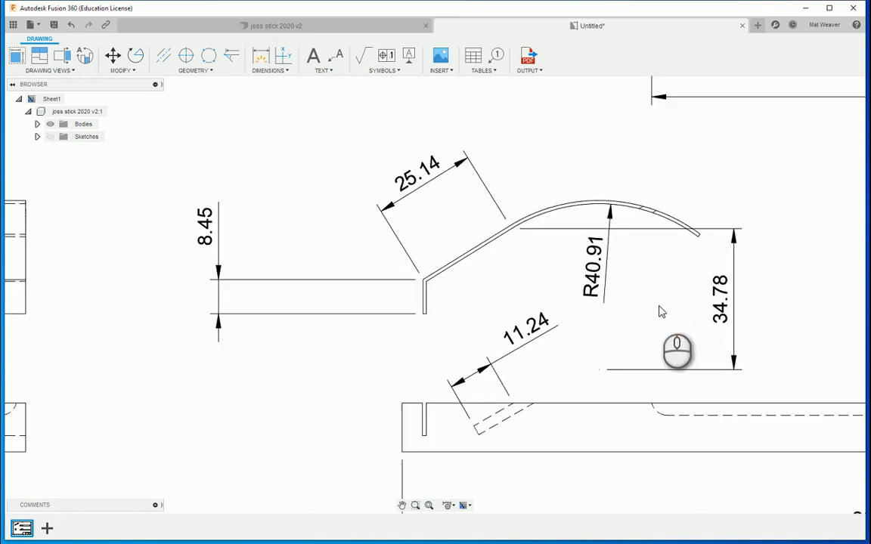
scroll(657, 307, up, 2)
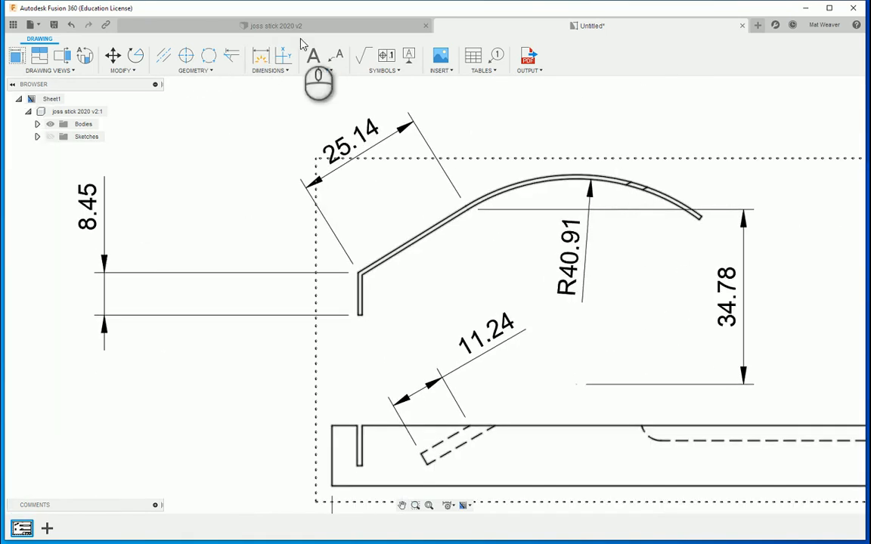
Step: Try to add a diameter dimension to the small hole near the strip's free end in the top view
scroll(336, 287, up, 4)
scroll(359, 291, down, 5)
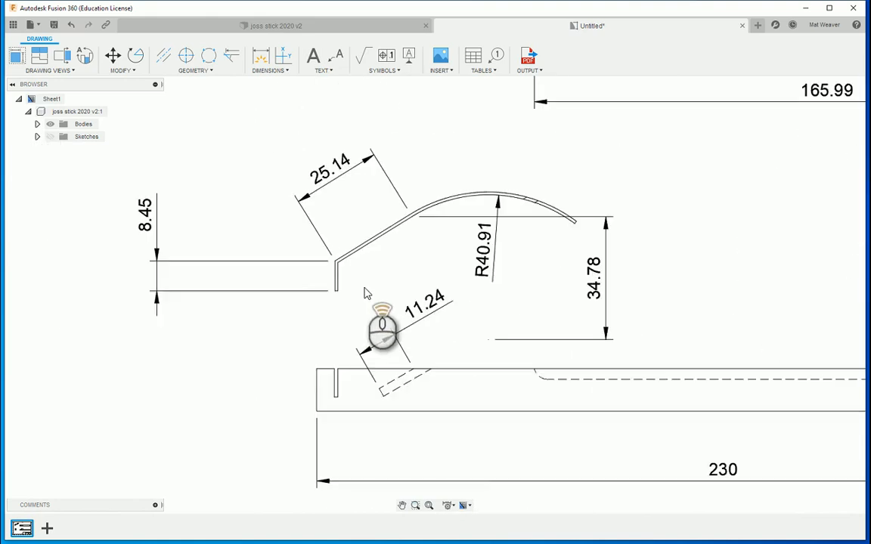
scroll(310, 314, down, 2)
middle_drag(139, 343, 446, 375)
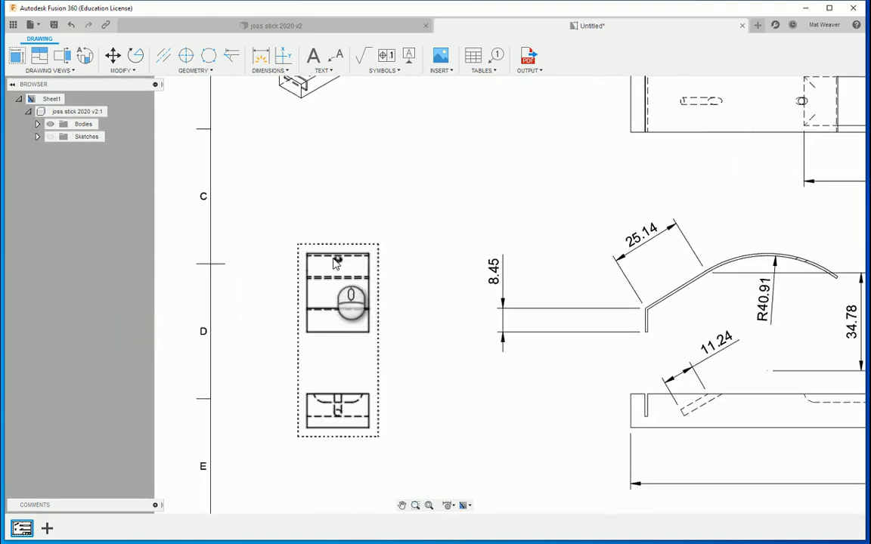
click(275, 72)
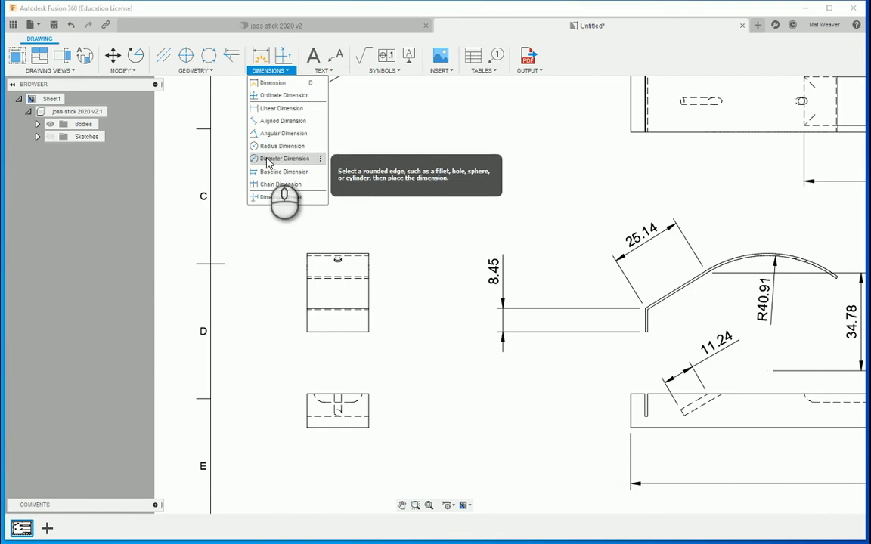
click(268, 163)
scroll(369, 344, up, 1)
scroll(363, 333, down, 5)
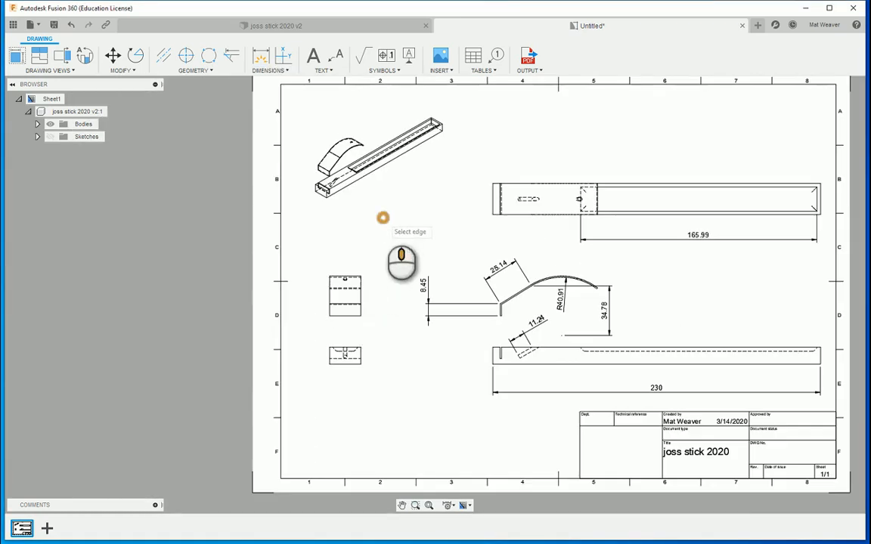
mouse_move(383, 217)
middle_down()
mouse_move(395, 381)
mouse_move(455, 358)
mouse_move(324, 269)
middle_up()
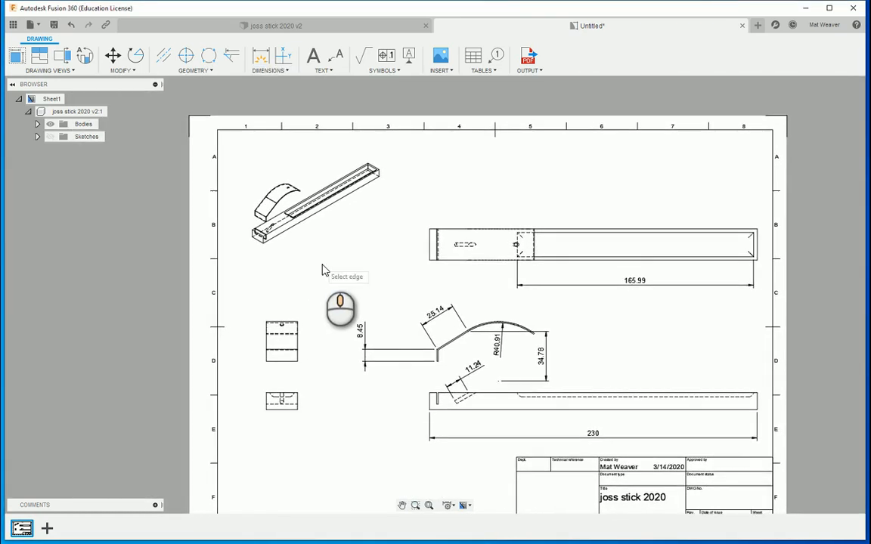
scroll(510, 367, up, 3)
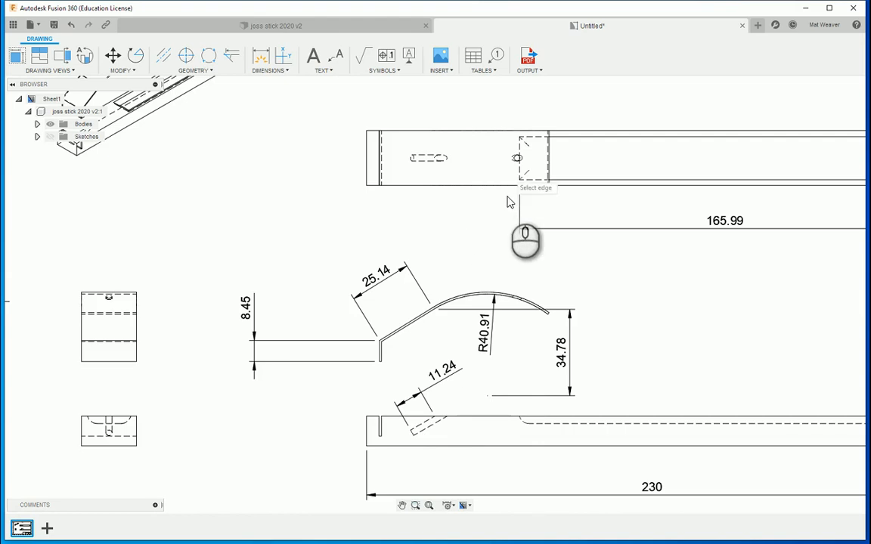
scroll(490, 266, up, 8)
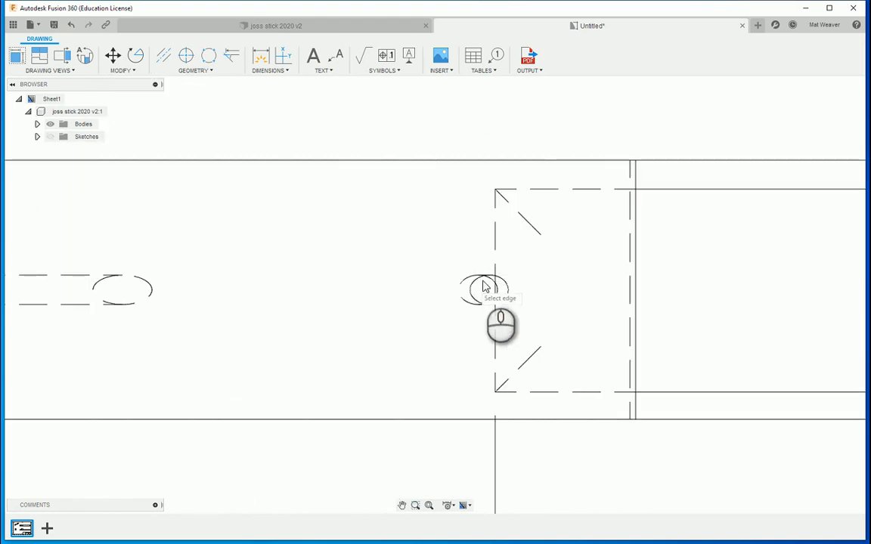
click(497, 280)
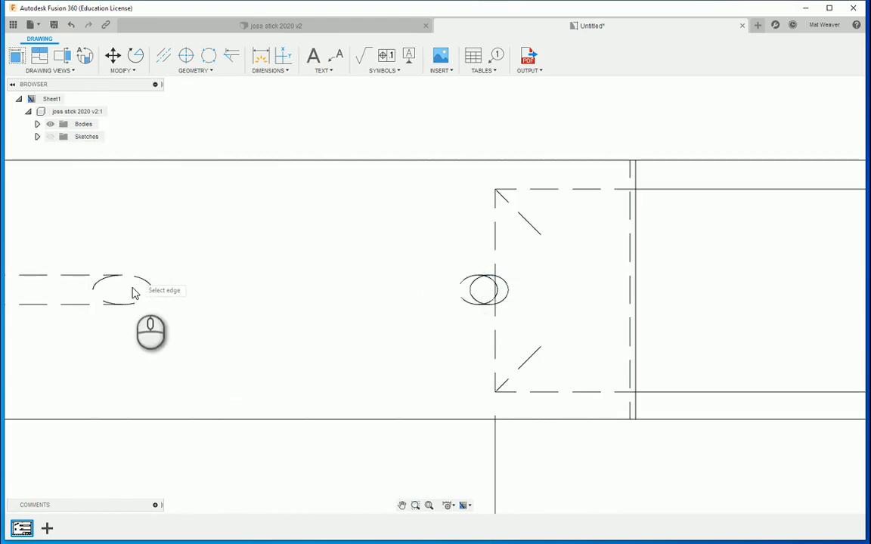
scroll(153, 332, down, 7)
middle_drag(142, 332, 739, 303)
scroll(251, 289, down, 5)
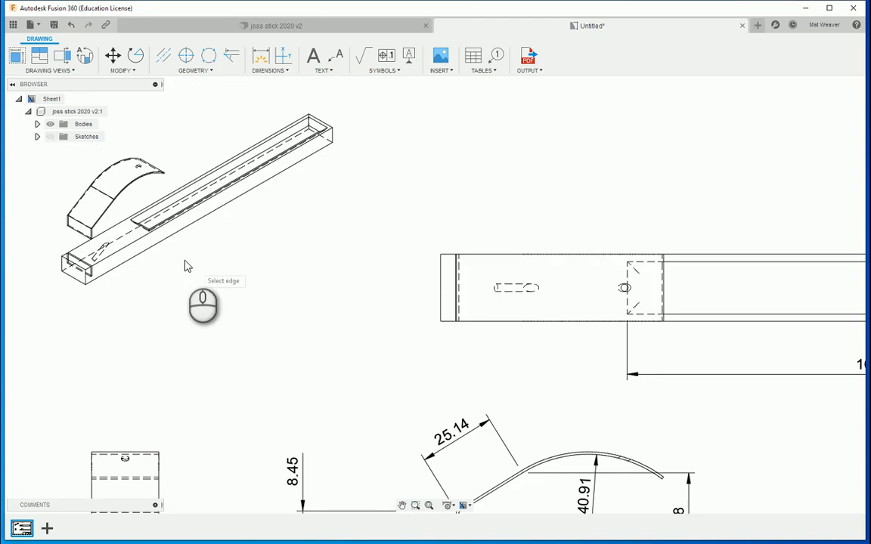
middle_drag(187, 266, 511, 375)
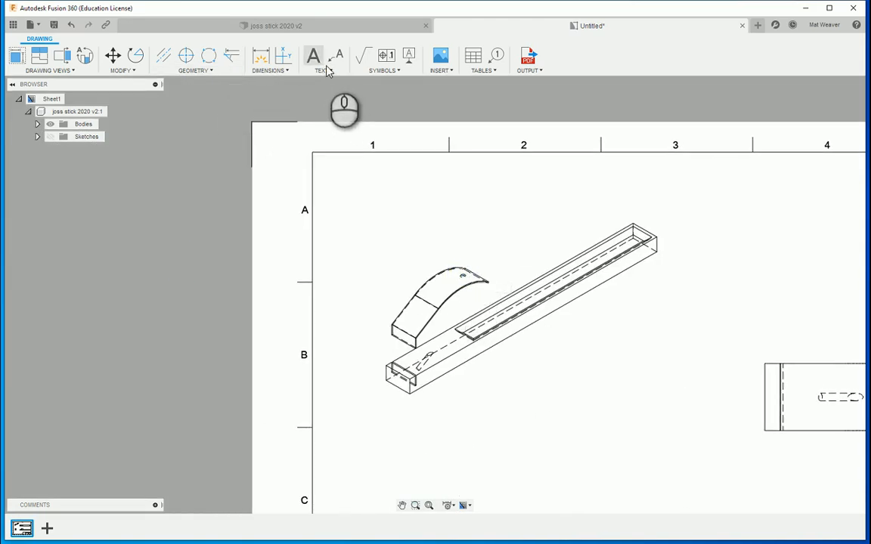
middle_drag(480, 388, 476, 224)
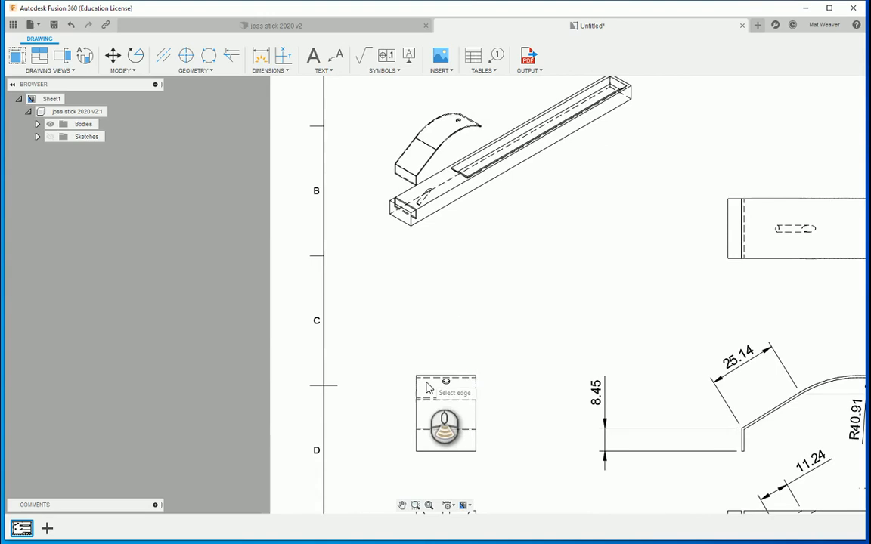
Step: Dimension the width of the strip's small hole in the end view, placed above the strip
scroll(432, 376, up, 3)
click(261, 55)
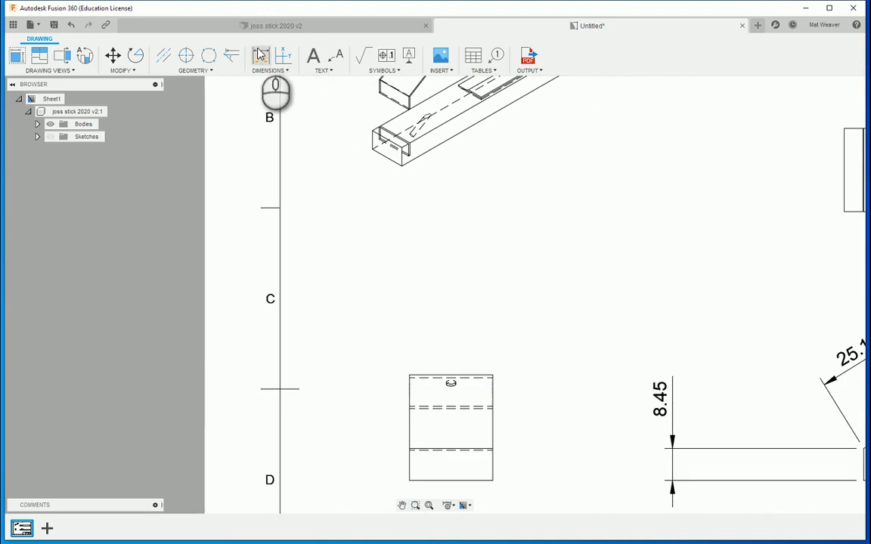
scroll(441, 404, up, 3)
scroll(441, 405, up, 3)
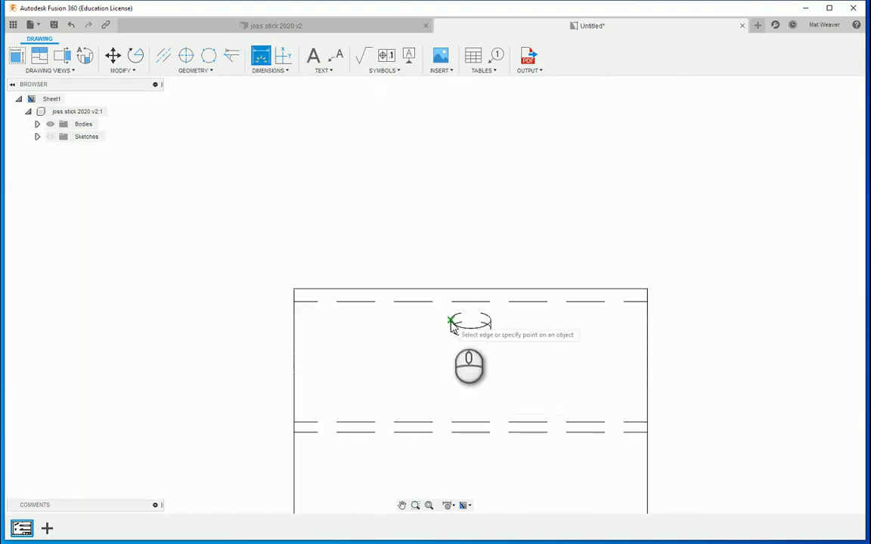
click(452, 324)
click(490, 315)
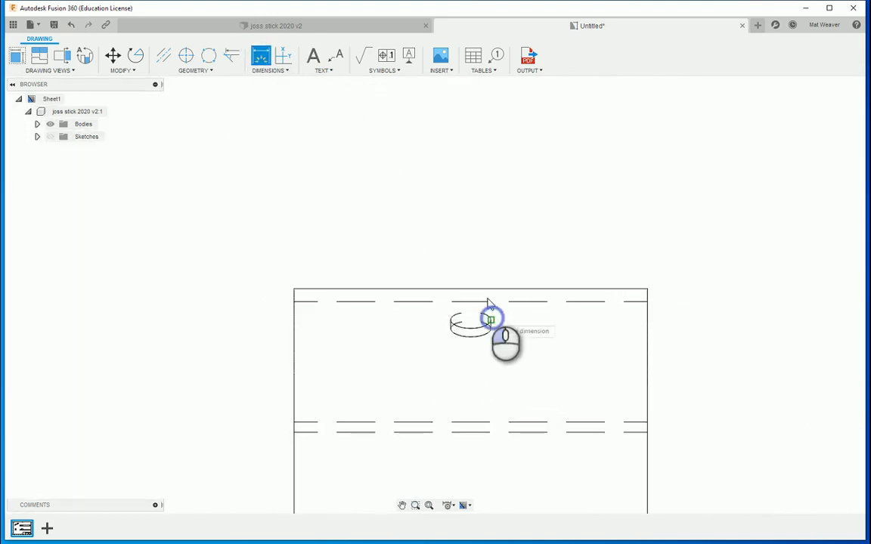
click(490, 161)
Step: Dimension the width of the angled hole in the base's end view, placed between the strip and the base
middle_drag(612, 378, 610, 293)
scroll(632, 303, down, 4)
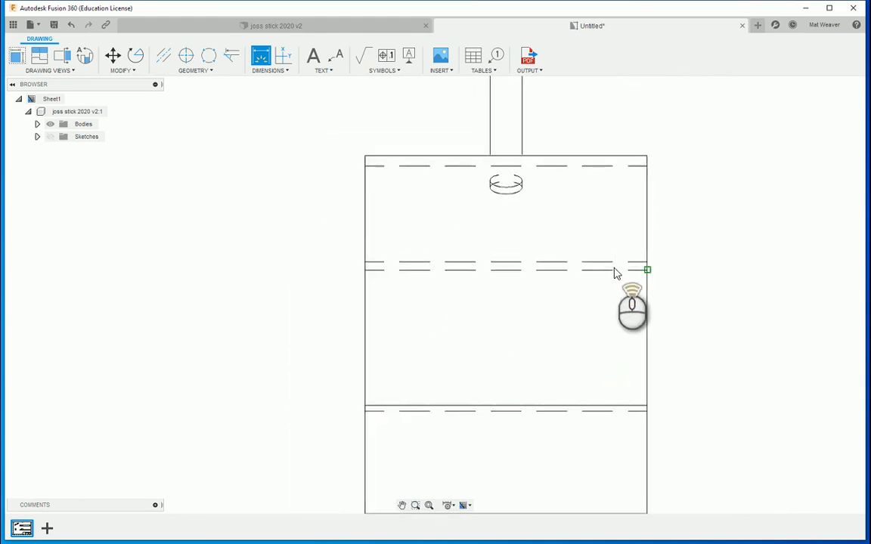
middle_drag(714, 362, 750, 334)
scroll(751, 334, down, 2)
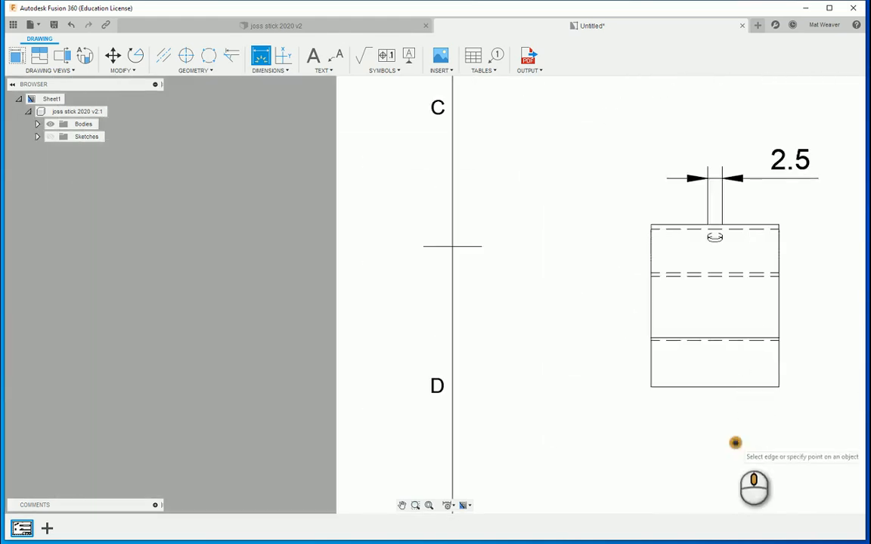
middle_drag(718, 404, 546, 382)
click(521, 392)
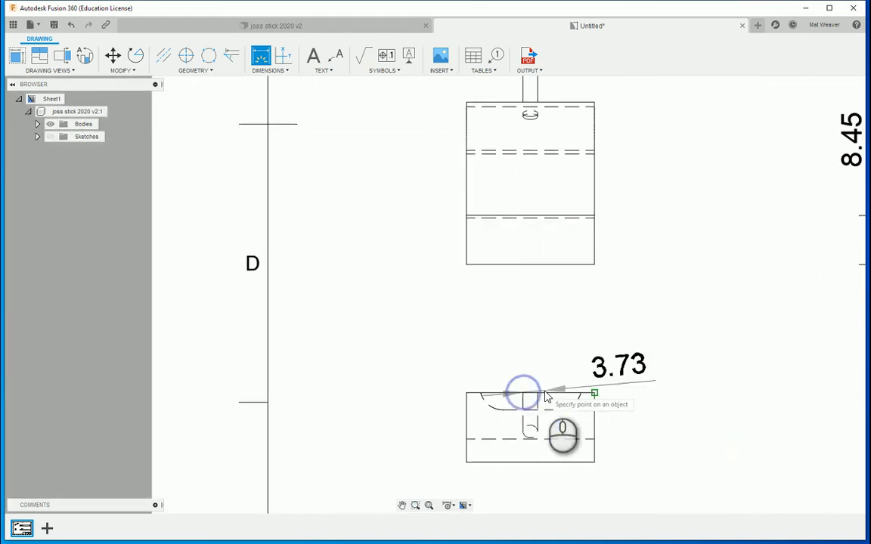
click(668, 339)
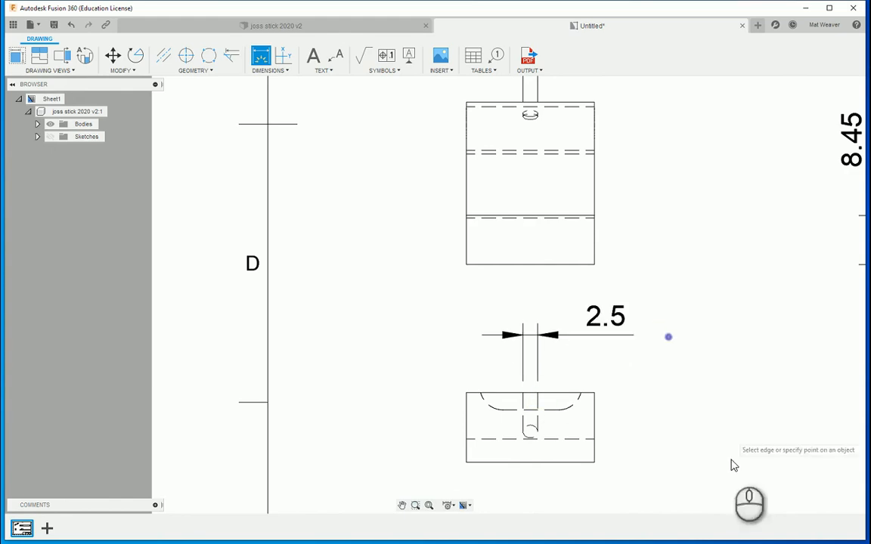
Step: Dimension the recess depth and the overall base height in the end view, placing them on opposite sides of the base
click(551, 411)
click(556, 424)
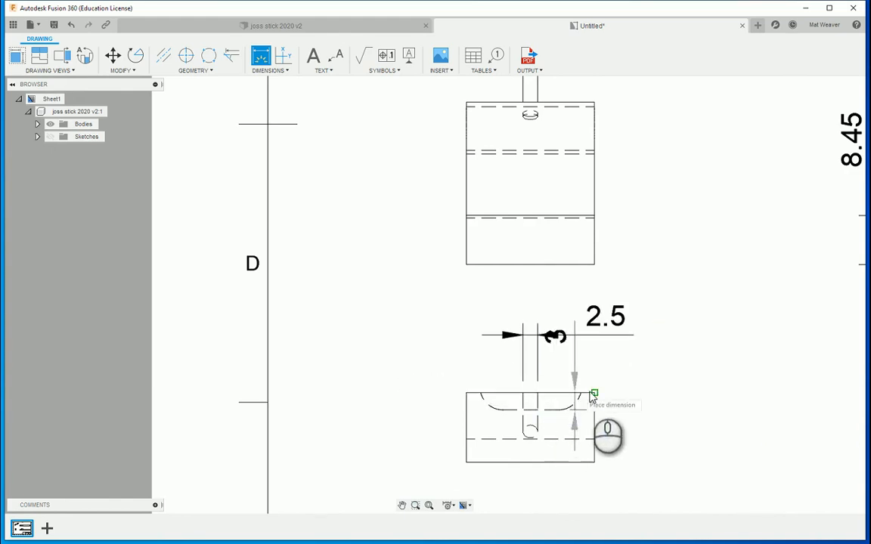
click(377, 384)
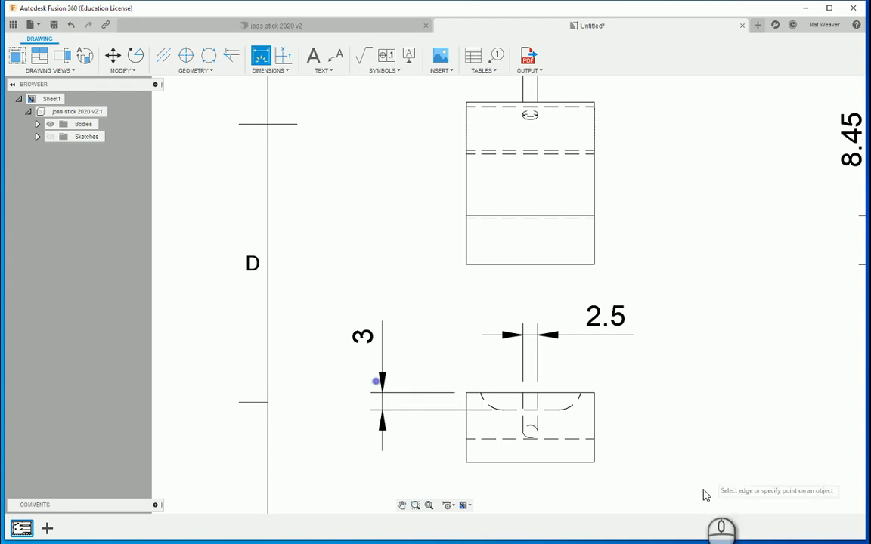
click(466, 429)
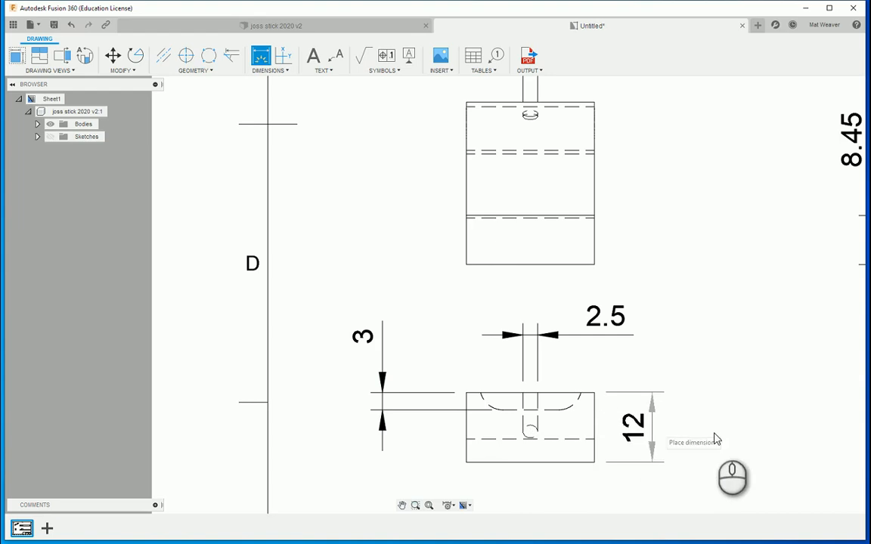
click(770, 432)
Step: Add a vertical dimension for the base's overall width in the top view, placed beyond the slotted end
scroll(645, 372, down, 3)
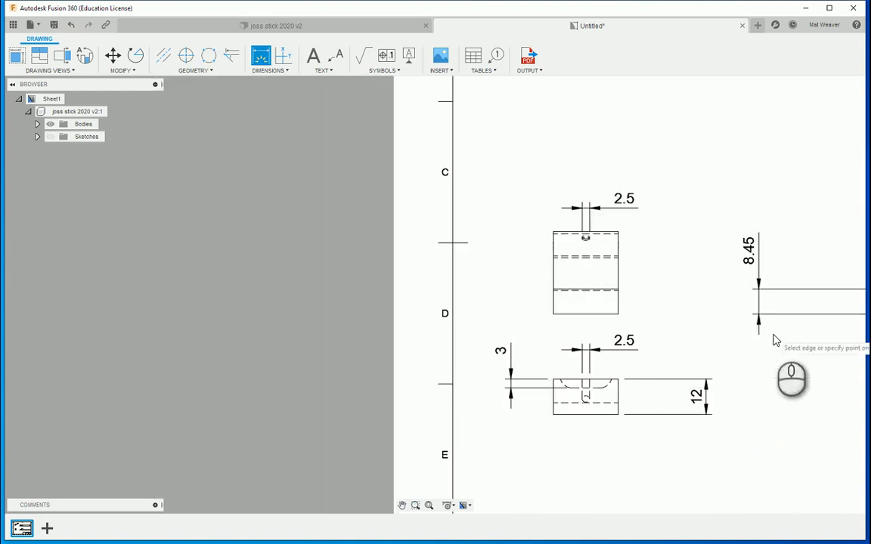
middle_drag(772, 335, 625, 480)
scroll(622, 476, down, 2)
mouse_move(640, 354)
middle_down()
mouse_move(418, 347)
mouse_move(406, 321)
middle_up()
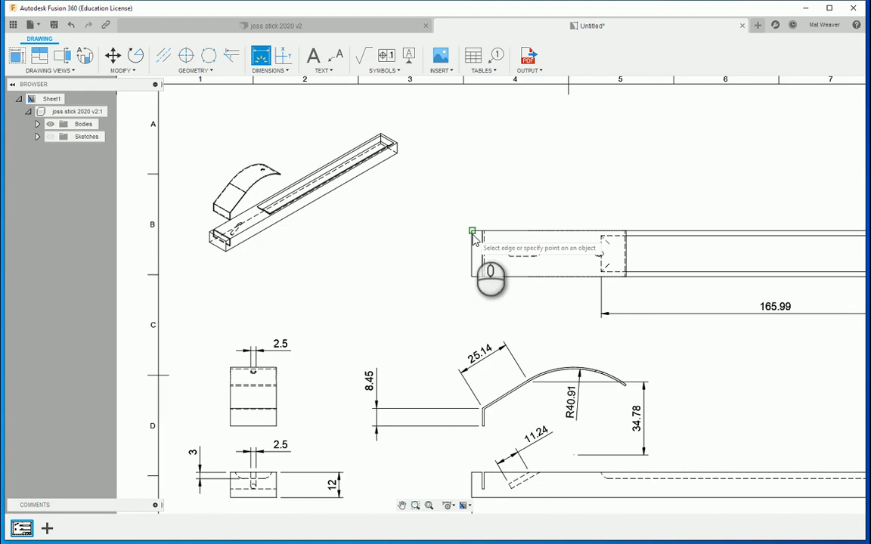
click(472, 235)
click(474, 277)
click(416, 276)
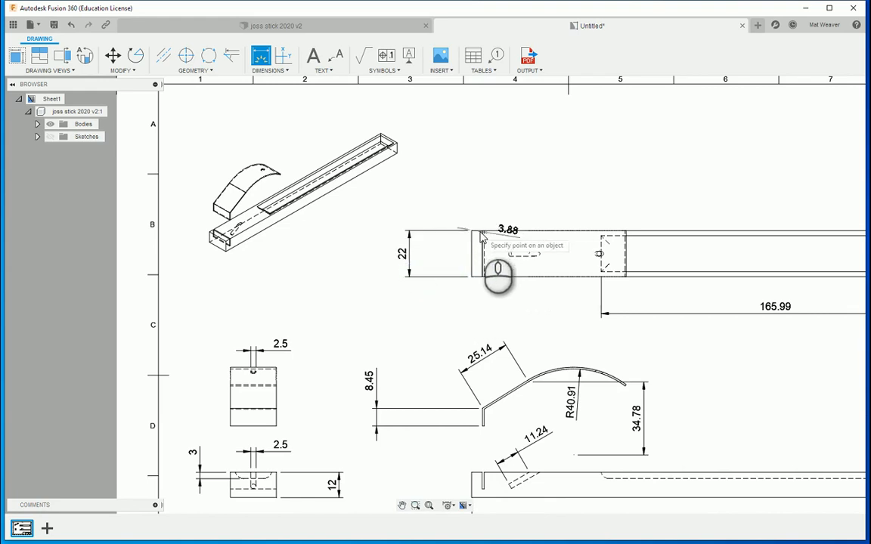
Step: Dimension the distance from the base's end to the near edge of the strip slot, placed above the top view
scroll(483, 231, down, 2)
scroll(433, 249, up, 8)
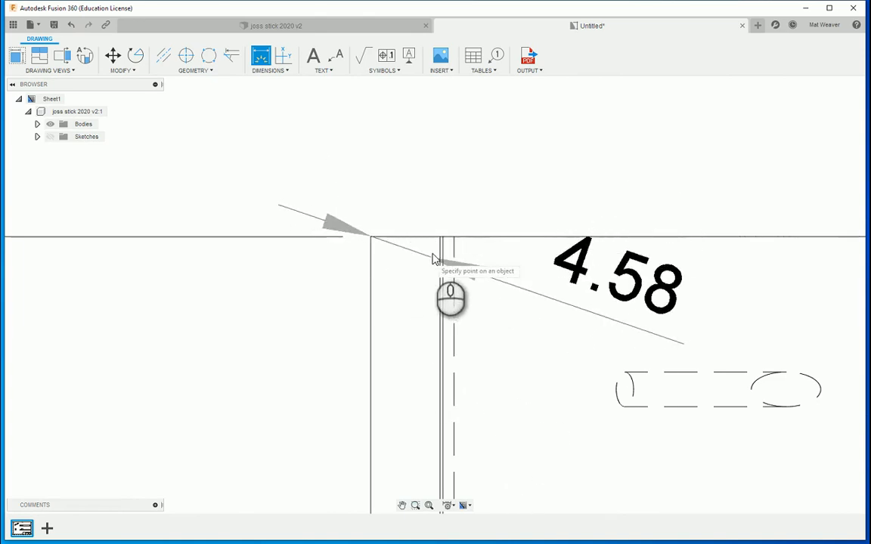
click(452, 243)
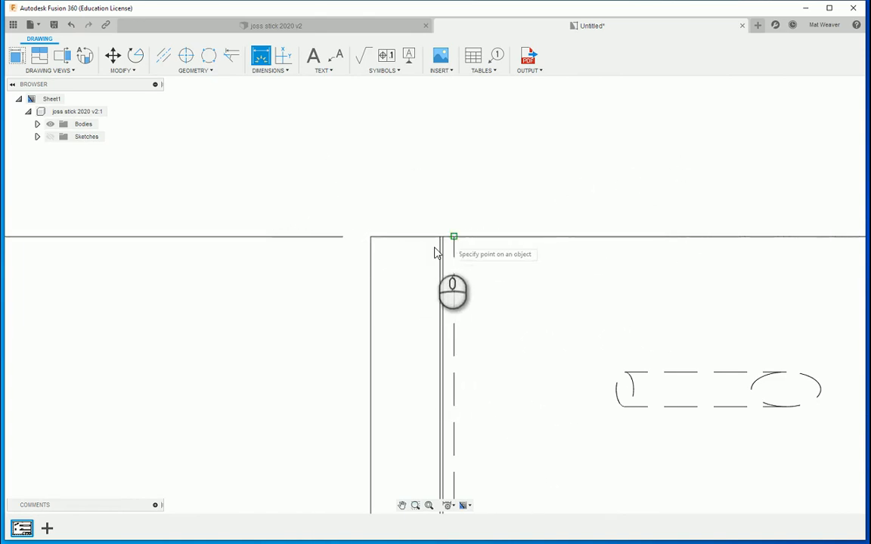
click(439, 239)
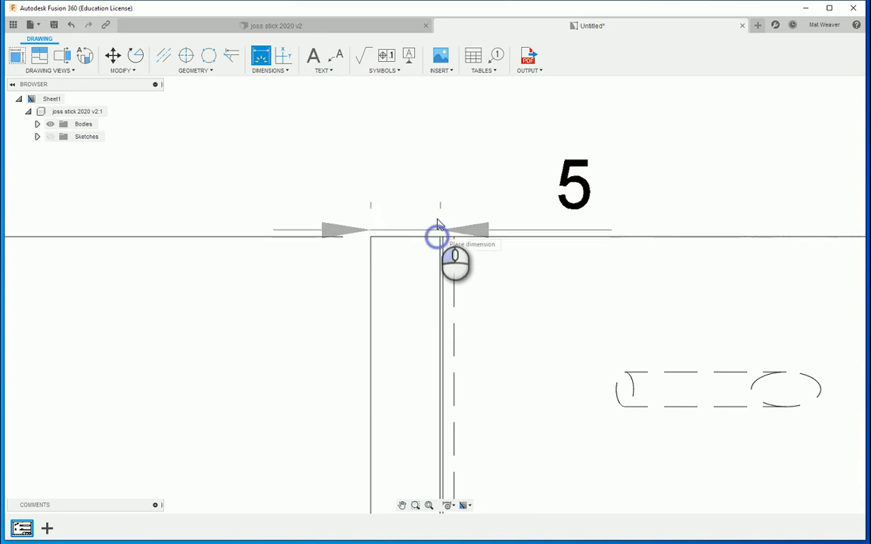
click(434, 125)
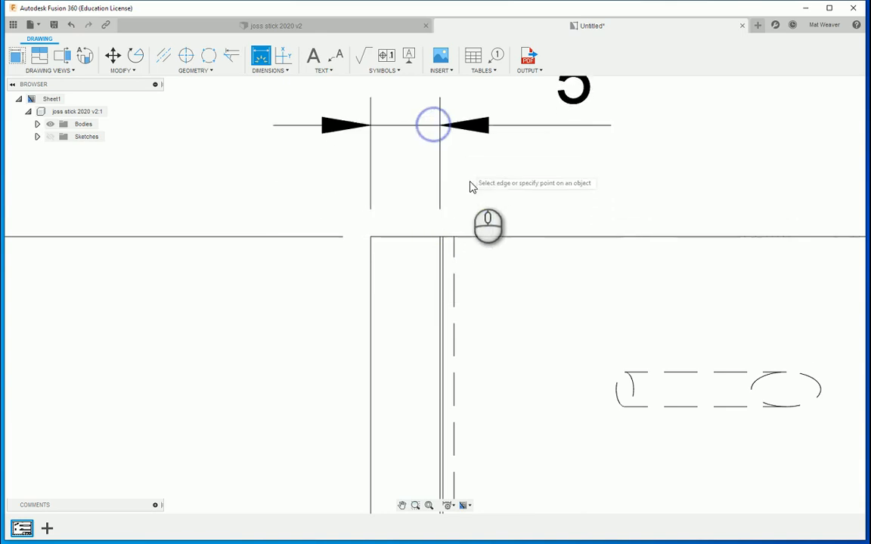
Step: Dimension the width of the strip slot in the top view, placed above the slot's end-distance dimension
click(439, 239)
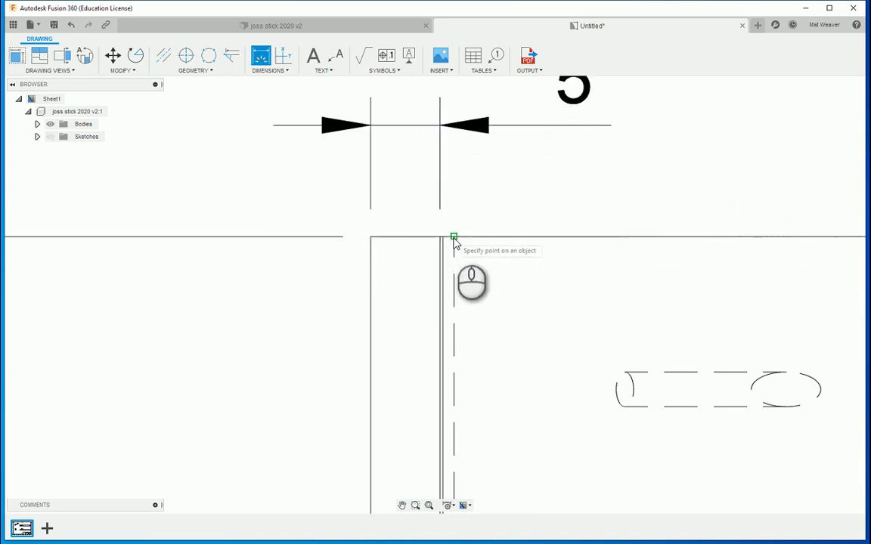
click(453, 238)
scroll(550, 169, down, 5)
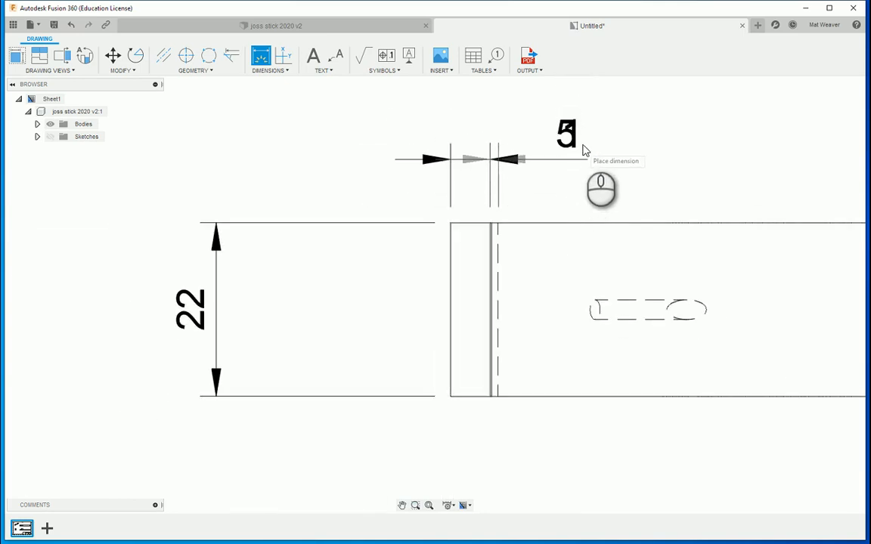
click(584, 112)
scroll(622, 383, down, 5)
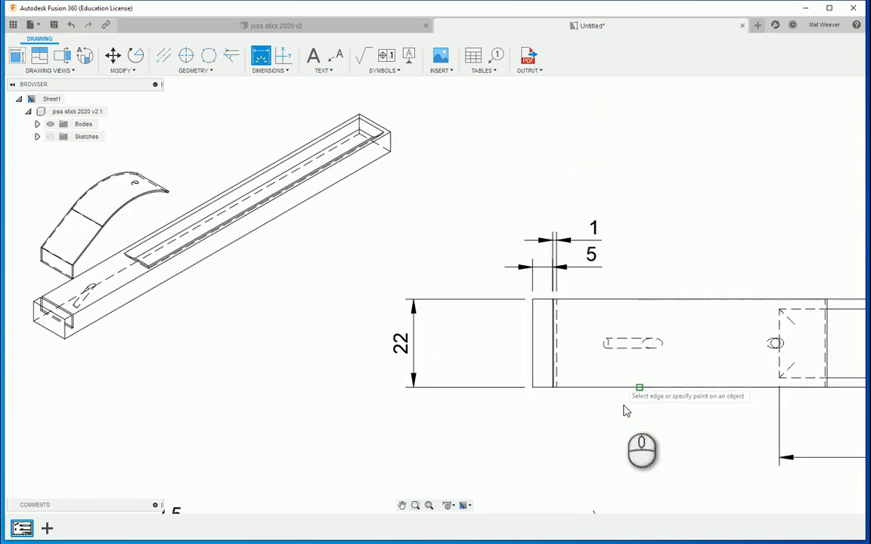
Step: Add a radius dimension to the recess's rounded corner at the far end in the front view, placed above the base
scroll(475, 348, down, 3)
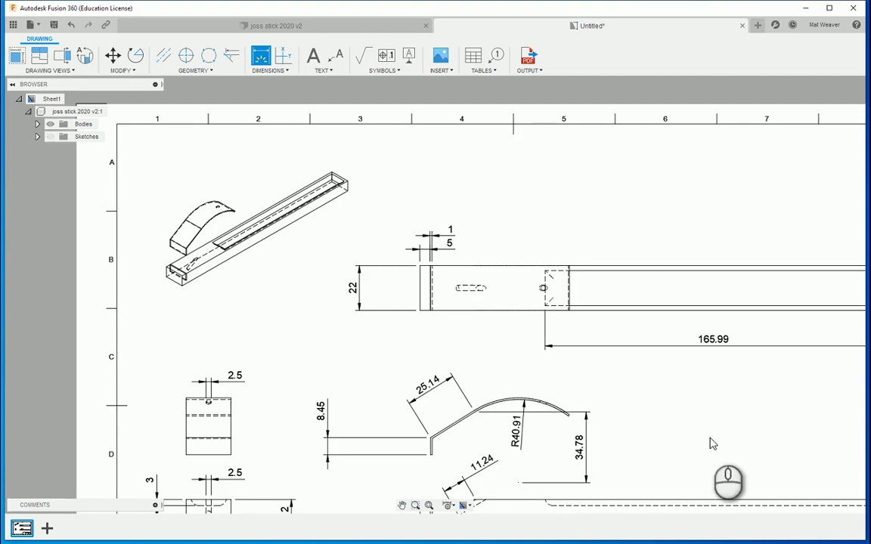
middle_drag(735, 403, 563, 293)
scroll(586, 313, up, 2)
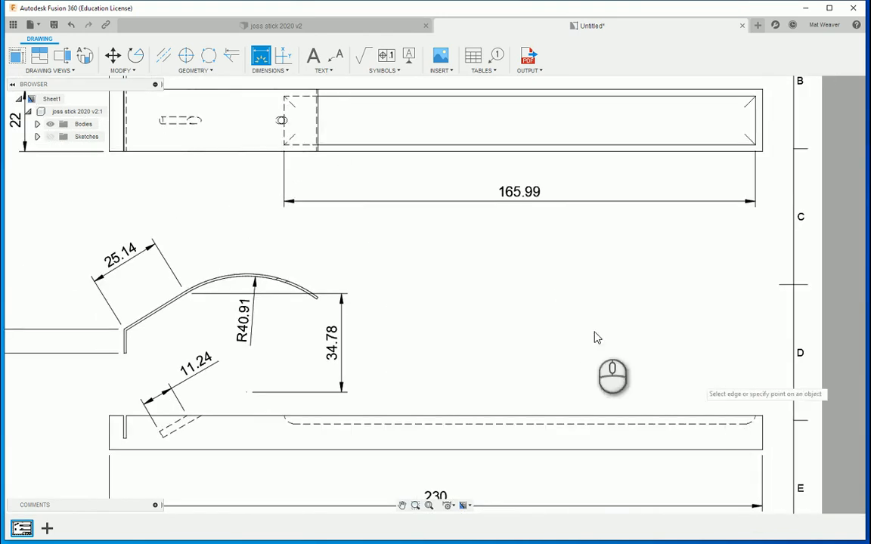
click(287, 72)
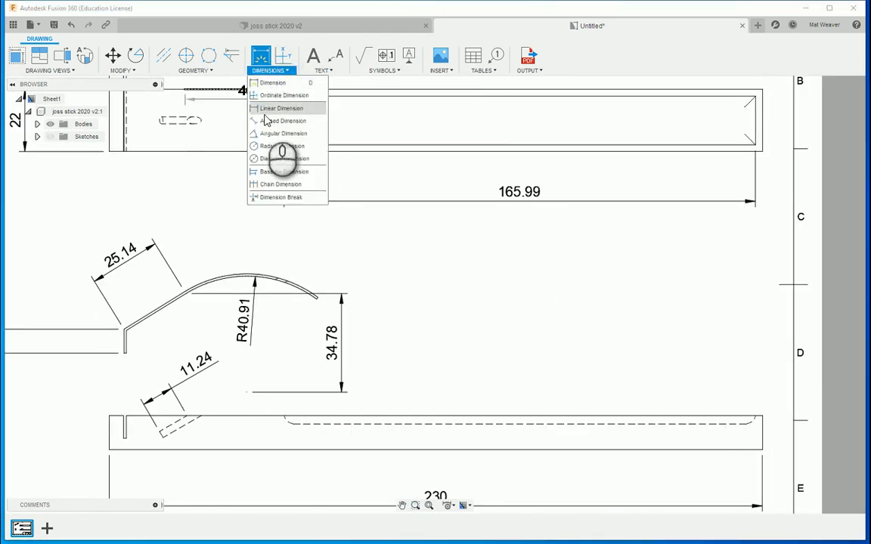
click(254, 82)
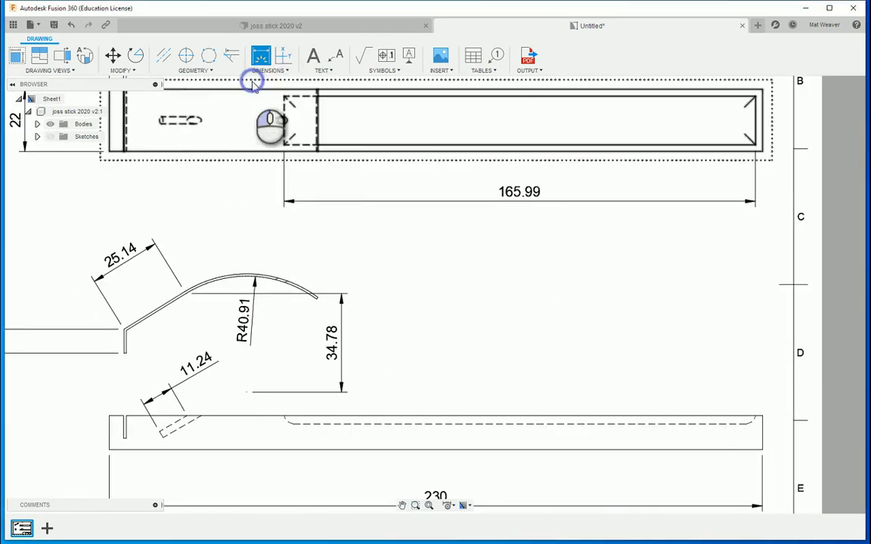
click(749, 424)
click(706, 367)
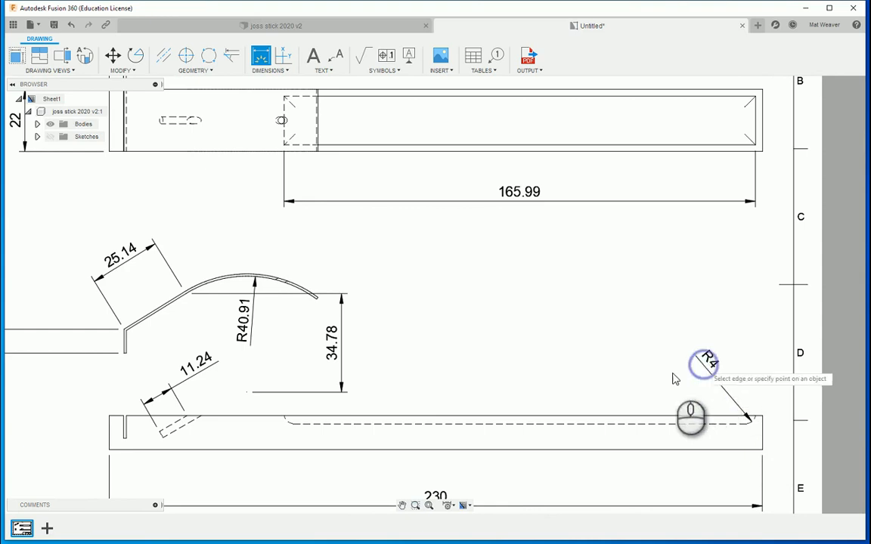
scroll(499, 375, down, 3)
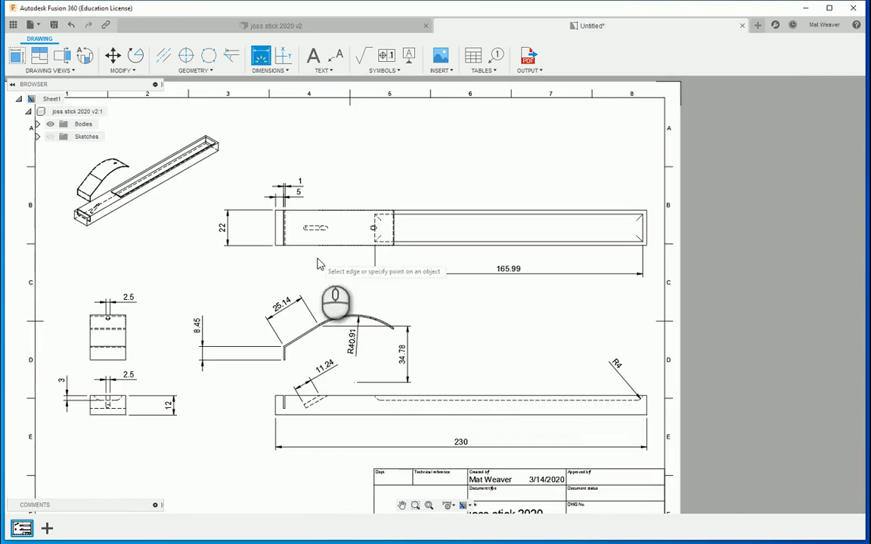
click(374, 241)
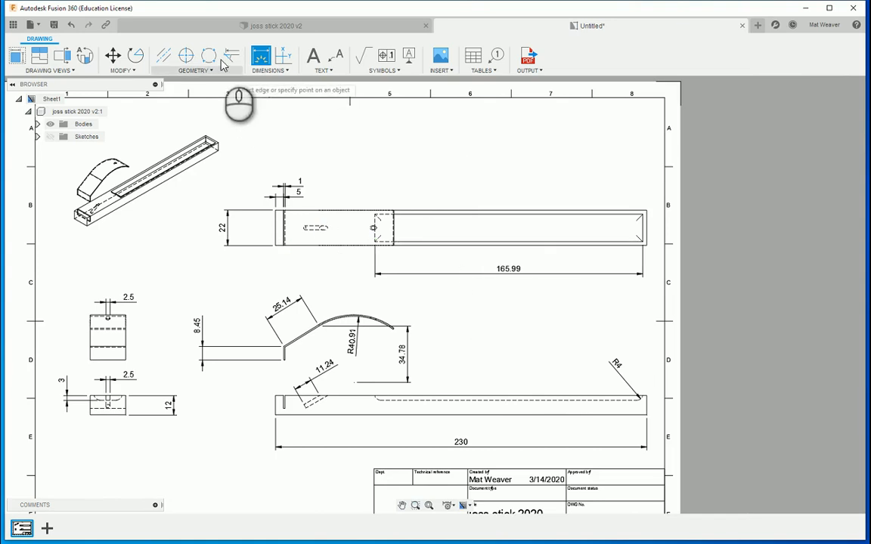
Step: Add a leader note reading "TEAK" that points to the end of the base in the isometric view
click(337, 56)
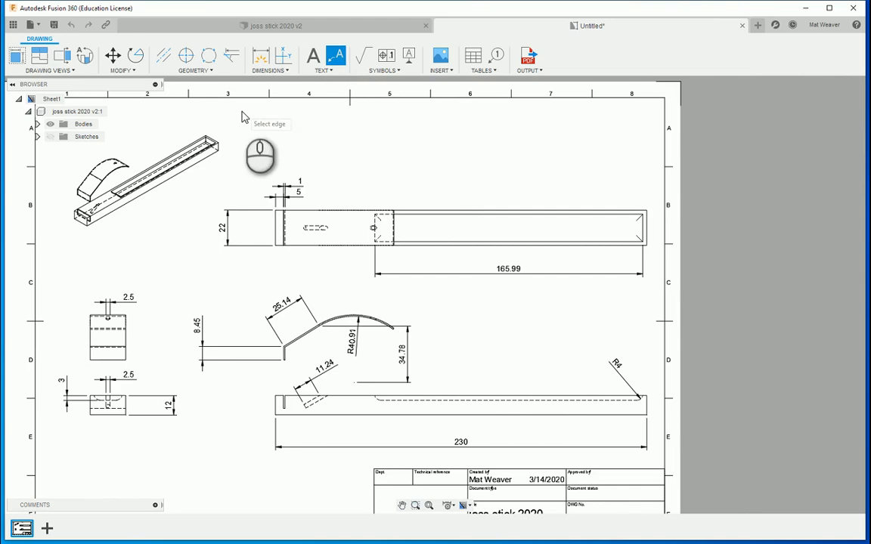
click(218, 150)
click(310, 149)
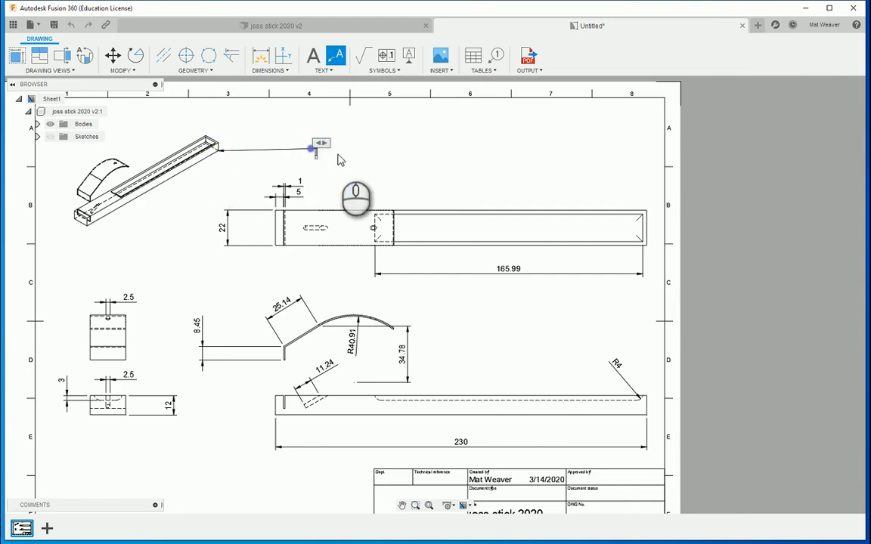
text(TEAK)
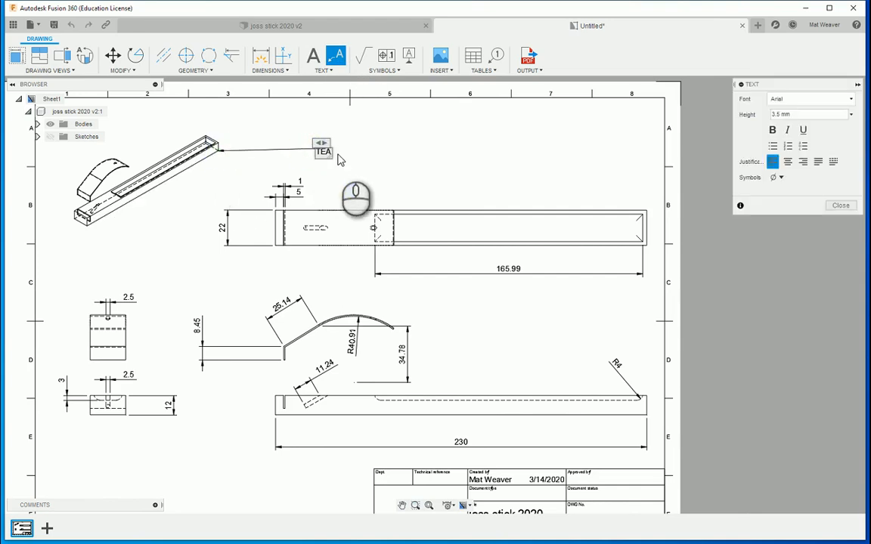
click(841, 207)
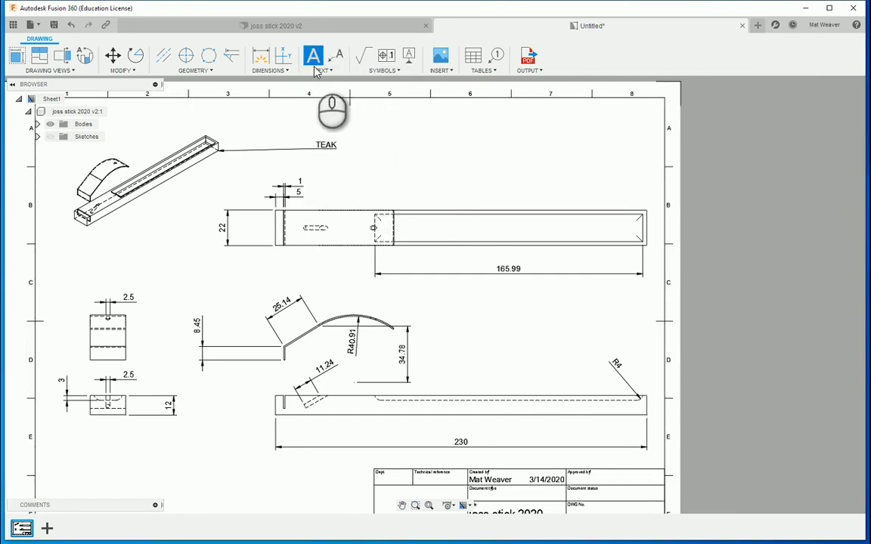
Step: Place a text note beside the TEAK label reading "Teak needs to be sanded smooth and then waxed"
click(362, 135)
click(452, 160)
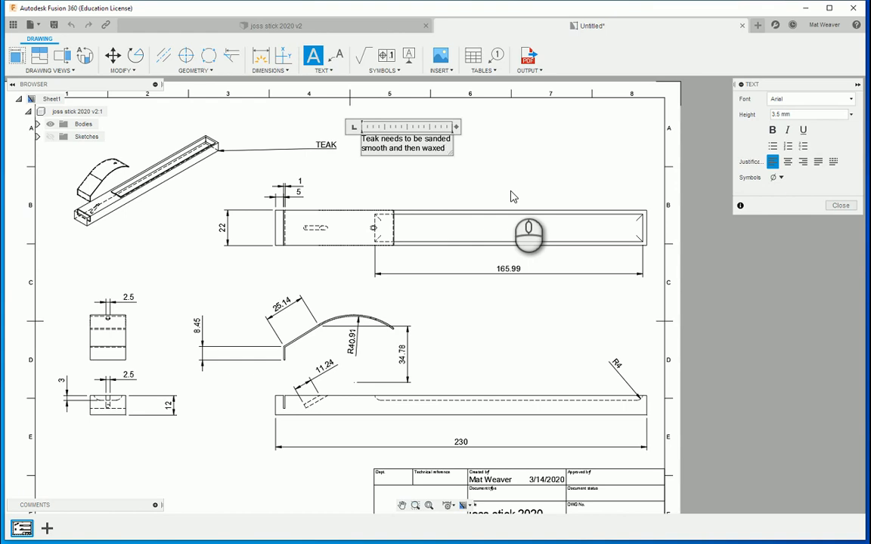
click(535, 185)
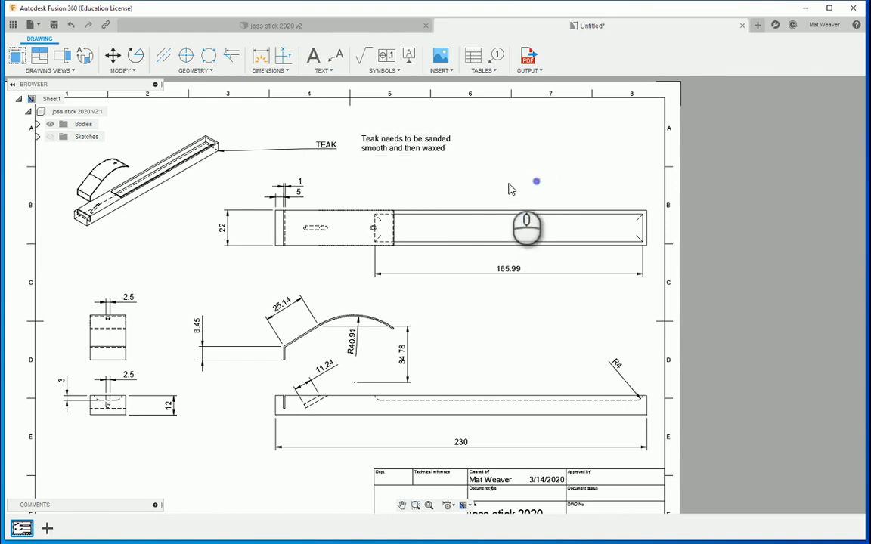
Step: Add a leader note reading "Aluminium" above the isometric view, pointing to the curved strip
click(165, 199)
scroll(406, 356, up, 3)
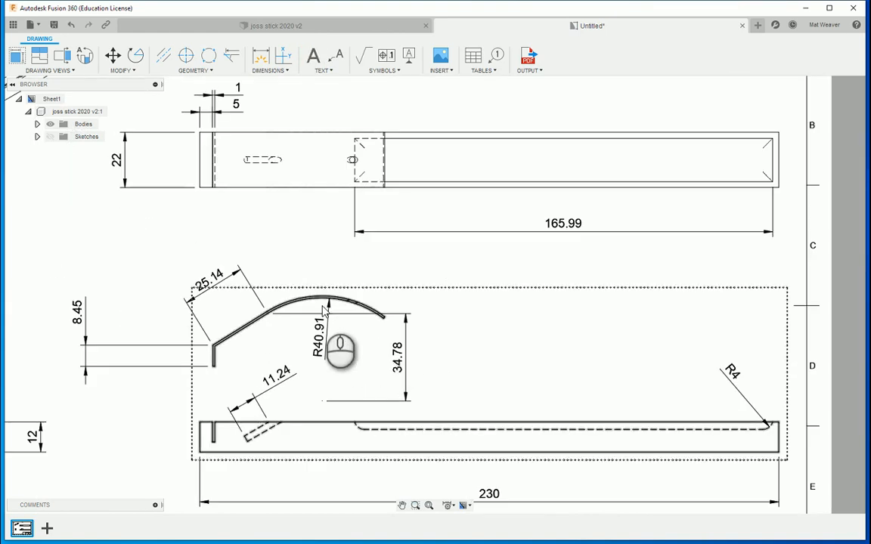
click(337, 56)
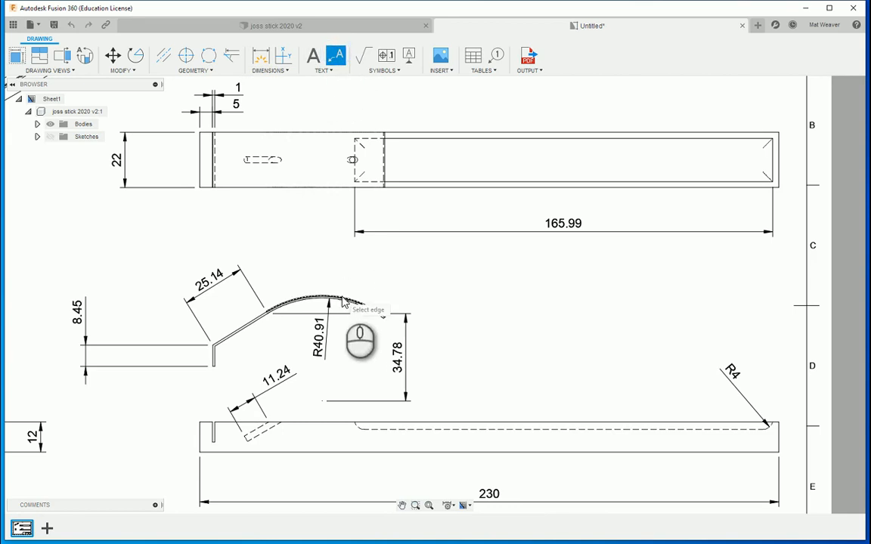
mouse_move(93, 251)
middle_down()
mouse_move(635, 360)
mouse_move(670, 380)
middle_up()
click(496, 191)
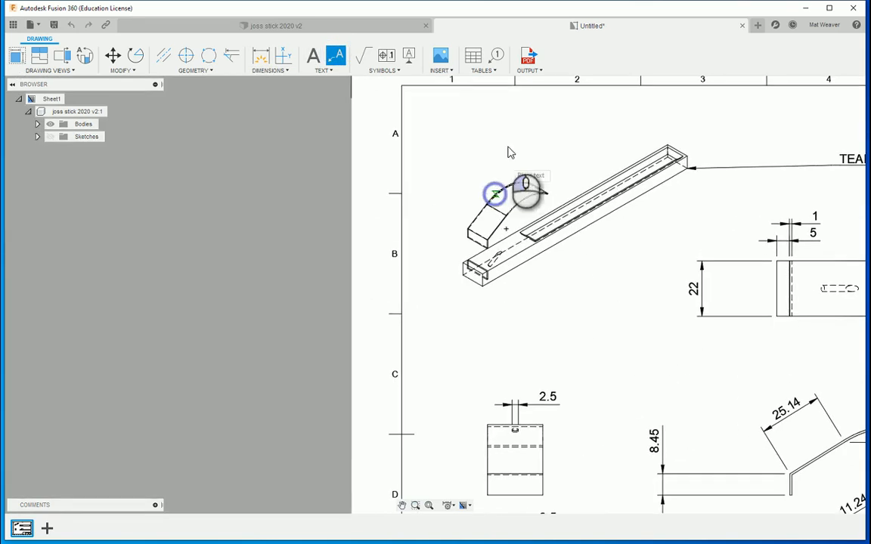
click(529, 115)
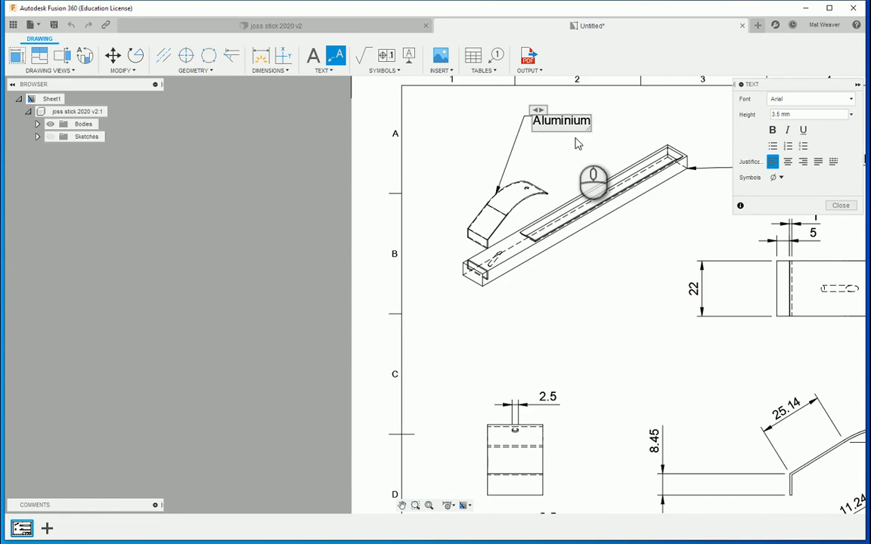
Step: Place a text note beside the Aluminium label reading "Al must be highly polished"
click(313, 55)
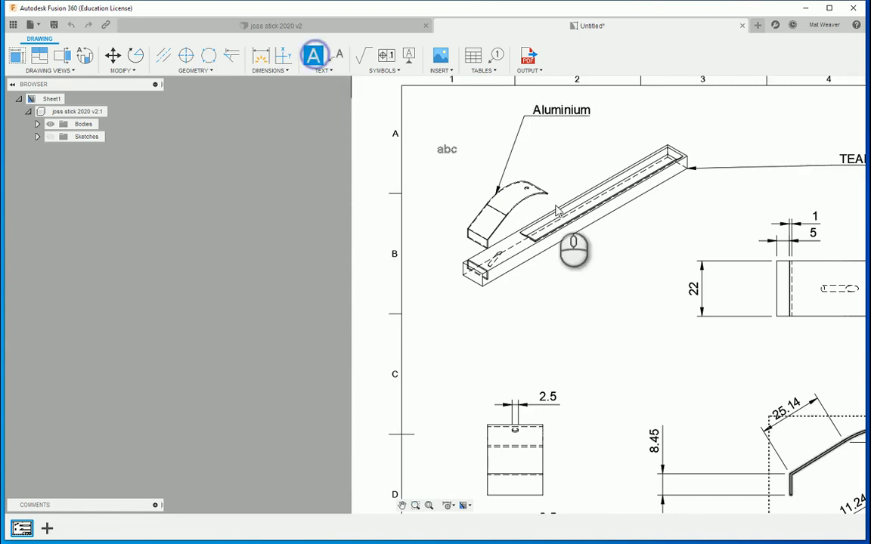
click(614, 116)
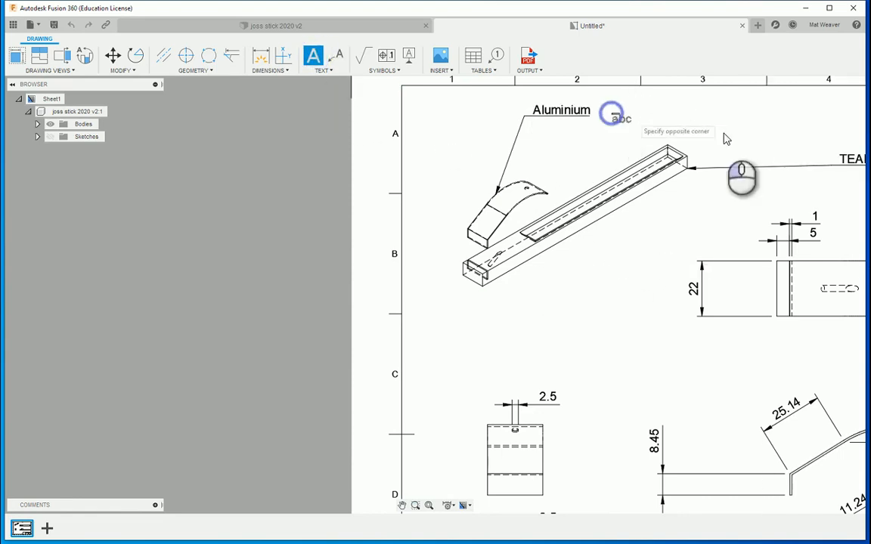
click(763, 139)
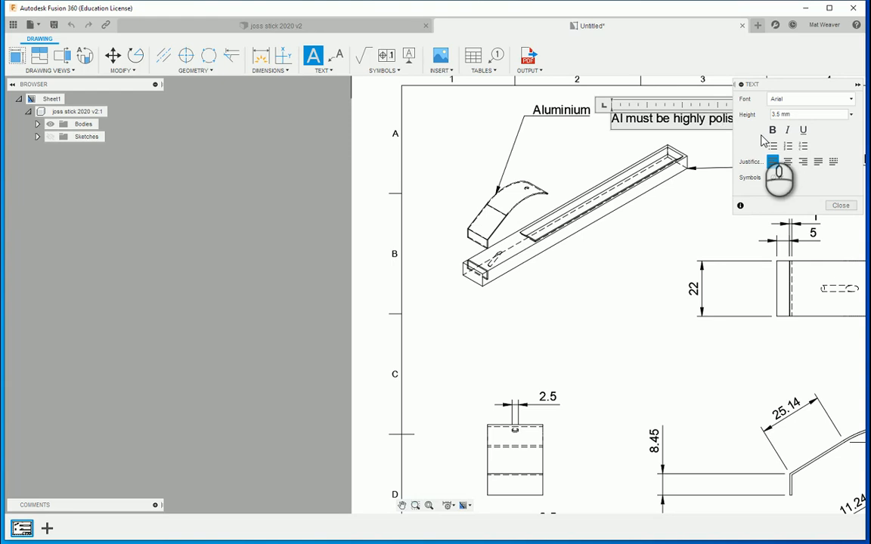
click(841, 206)
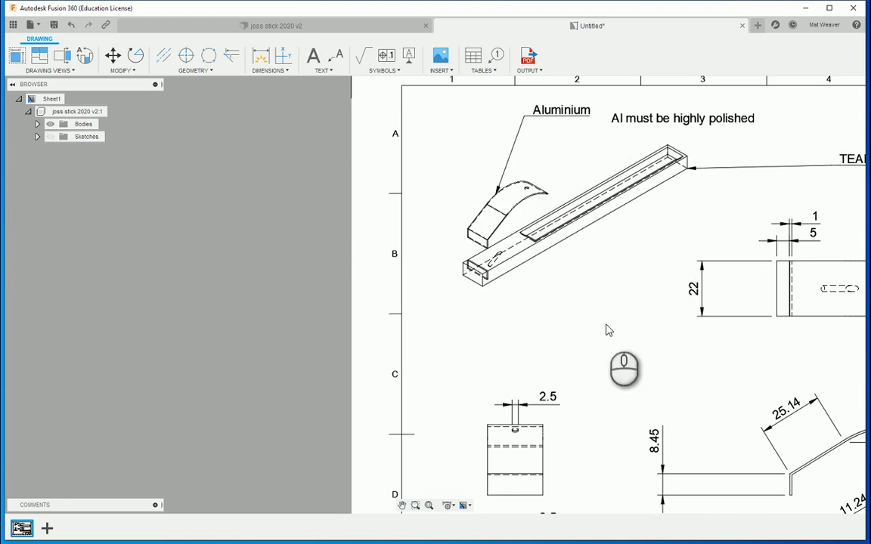
scroll(496, 336, down, 5)
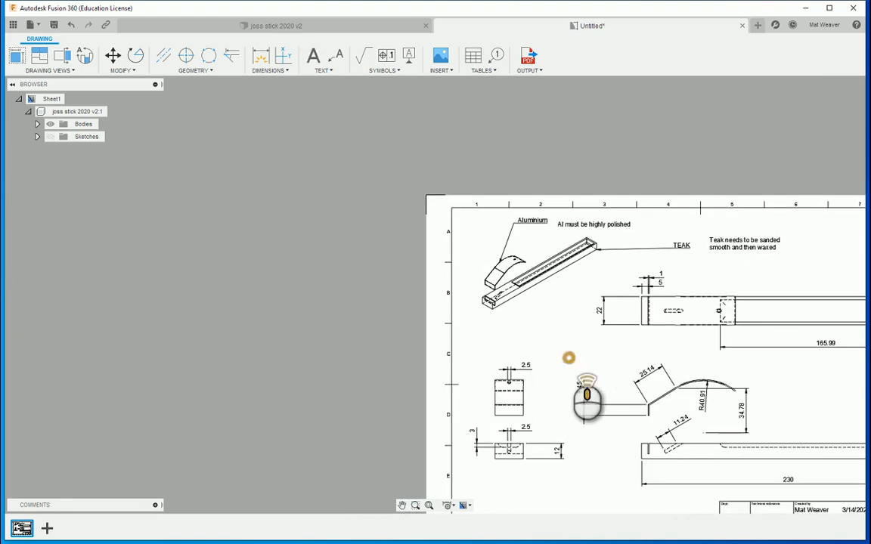
middle_drag(569, 358, 351, 278)
scroll(434, 278, up, 4)
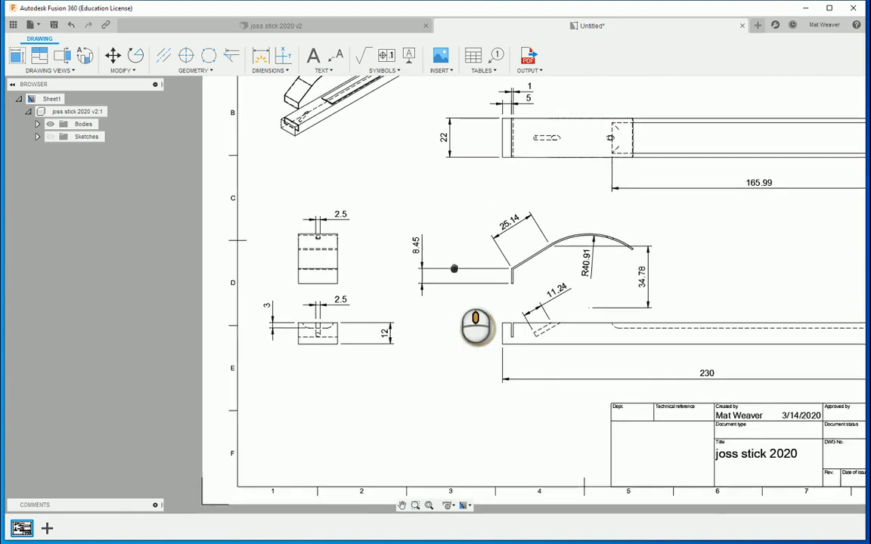
scroll(463, 295, down, 4)
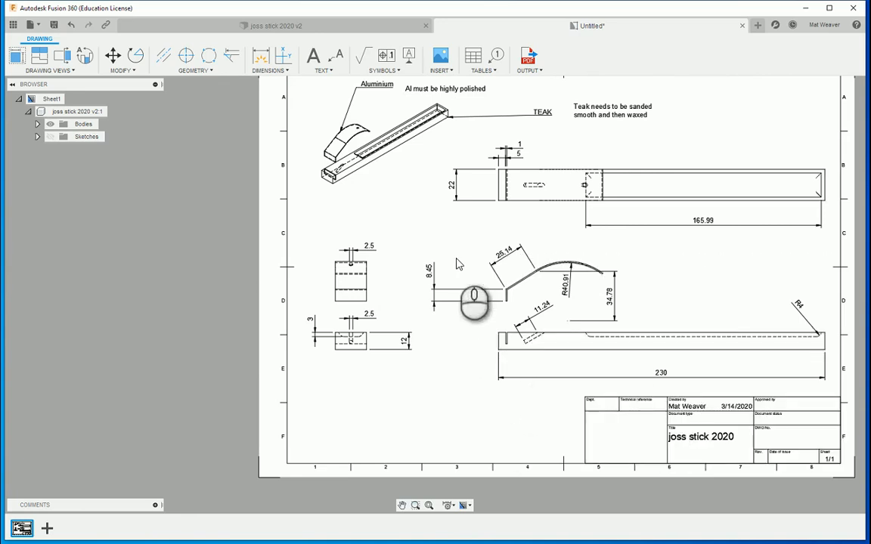
middle_drag(458, 264, 450, 293)
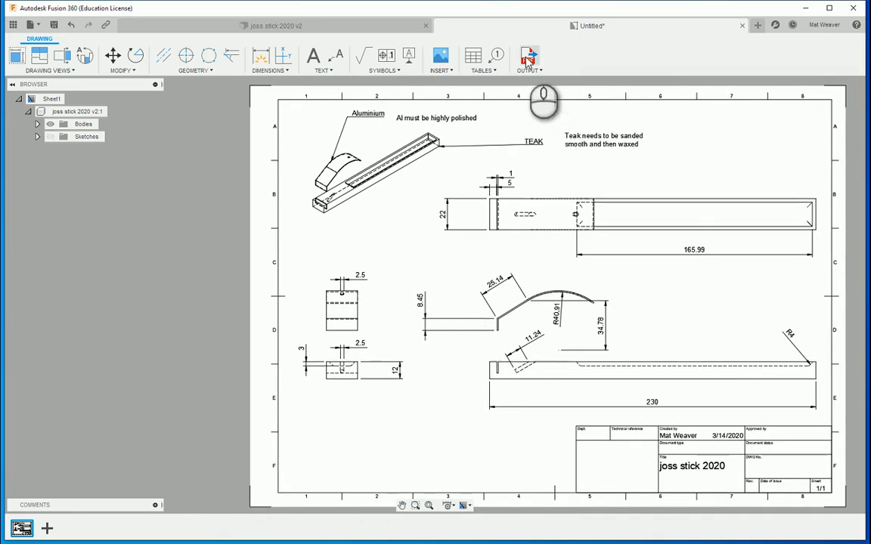